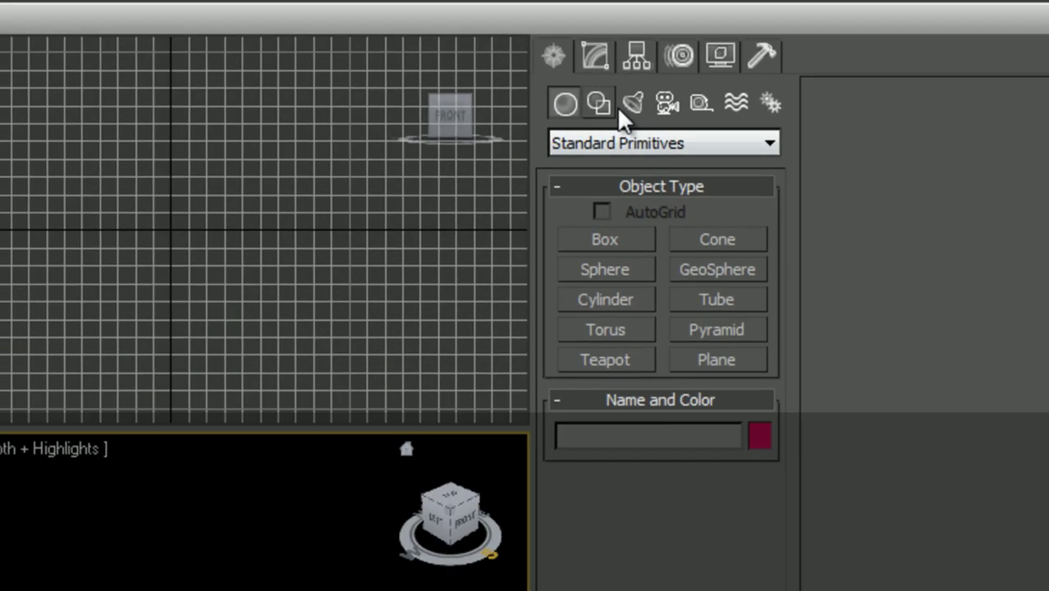
Create a Snow particle system with an emitter about 138 by 130 units over the grid in the maximized Perspective viewport
left_click(817, 155)
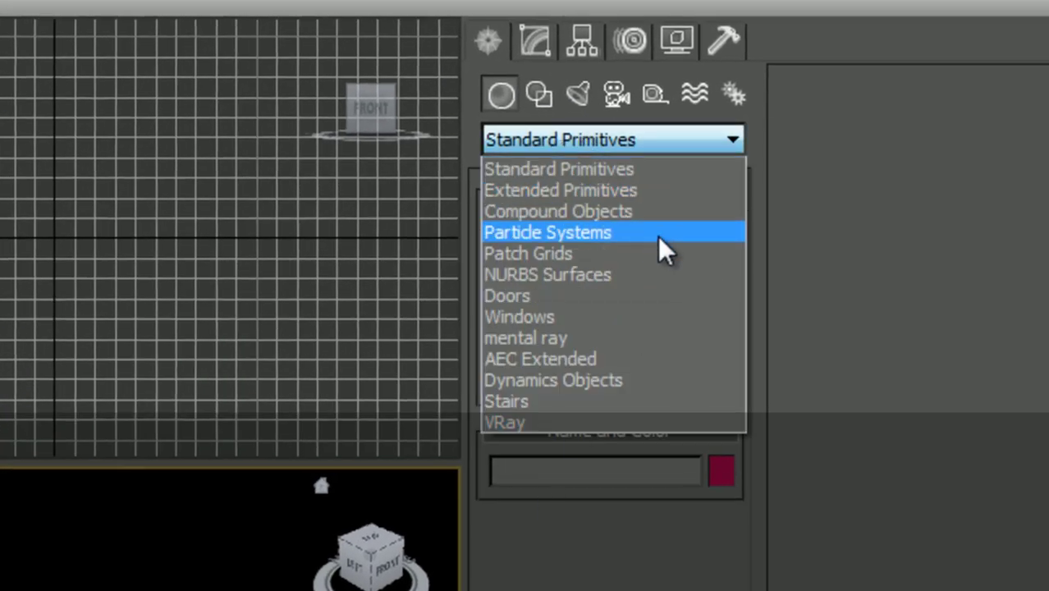
left_click(661, 239)
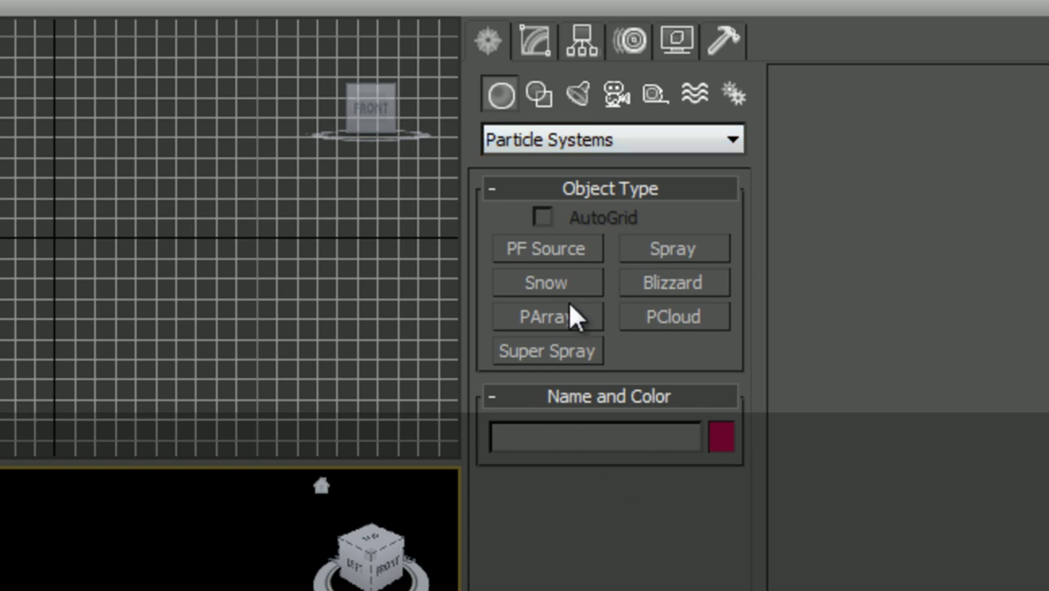
middle_click_drag(25, 345, 30, 416)
key("t")
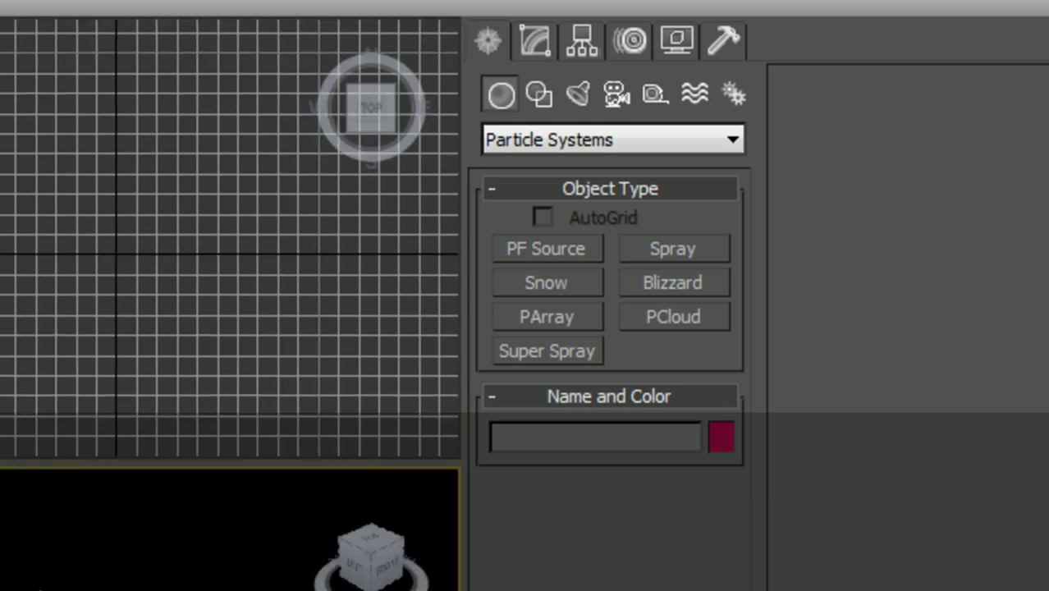
key("f")
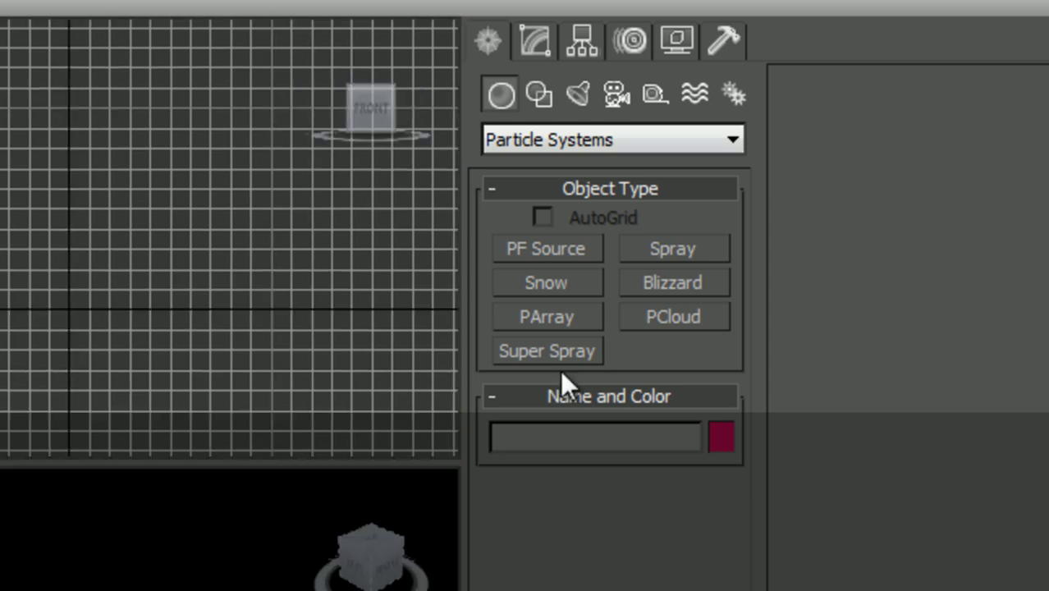
left_click(287, 525)
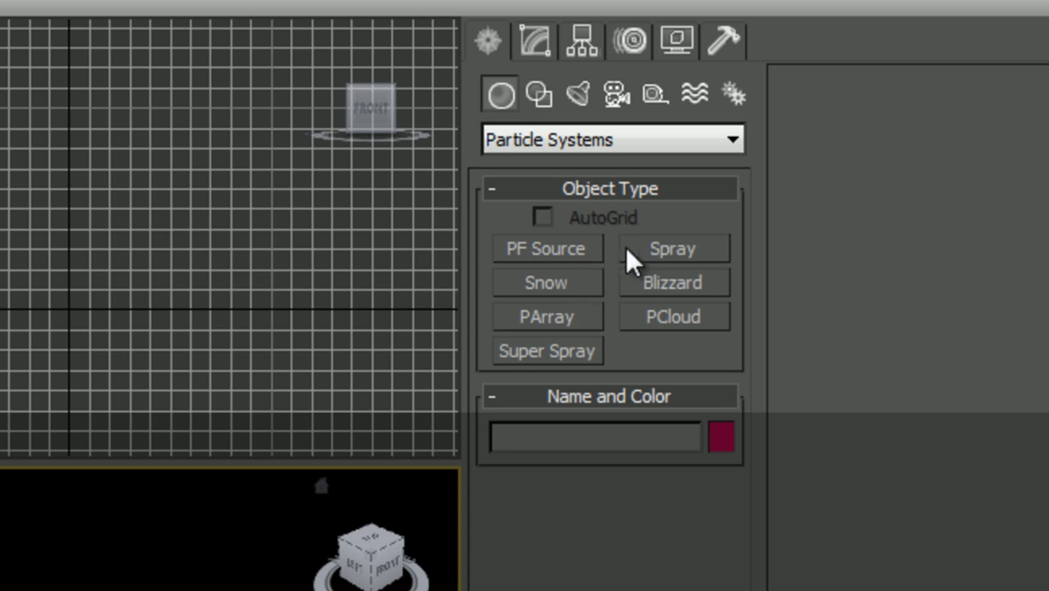
left_click(570, 282)
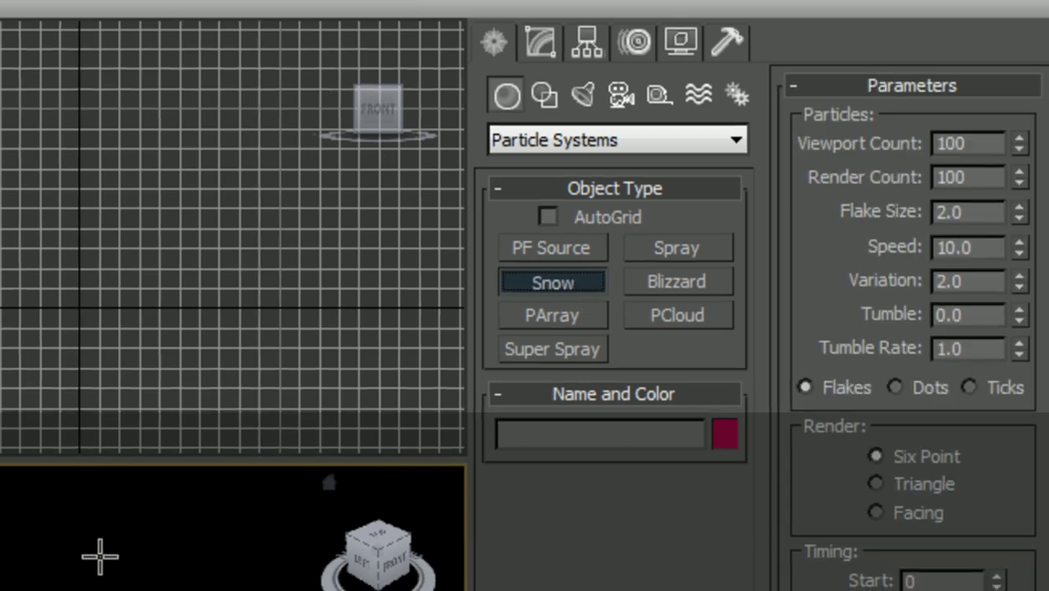
key("alt+w")
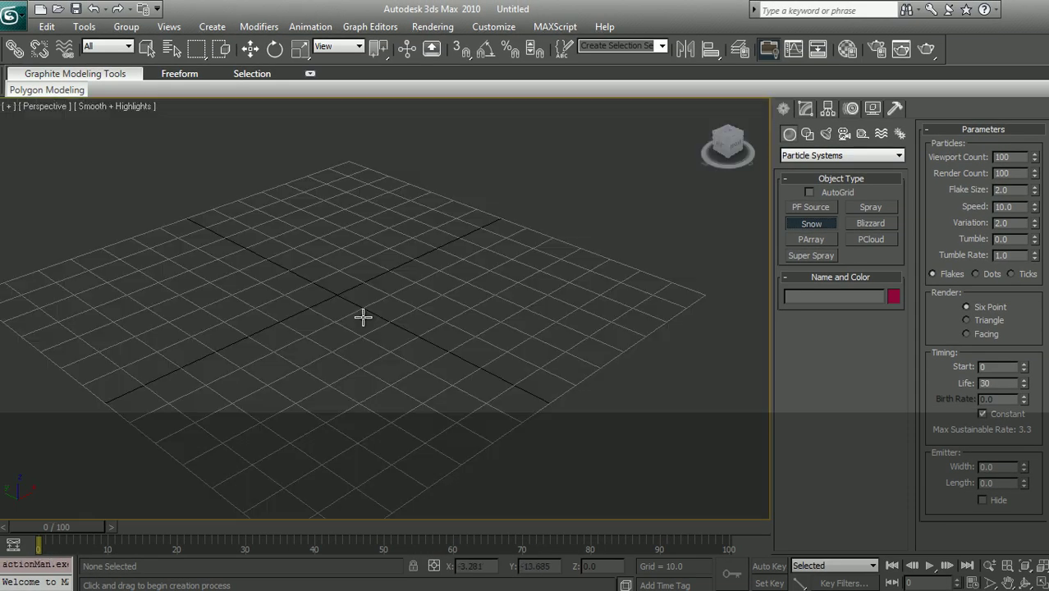
left_click_drag(118, 302, 590, 296)
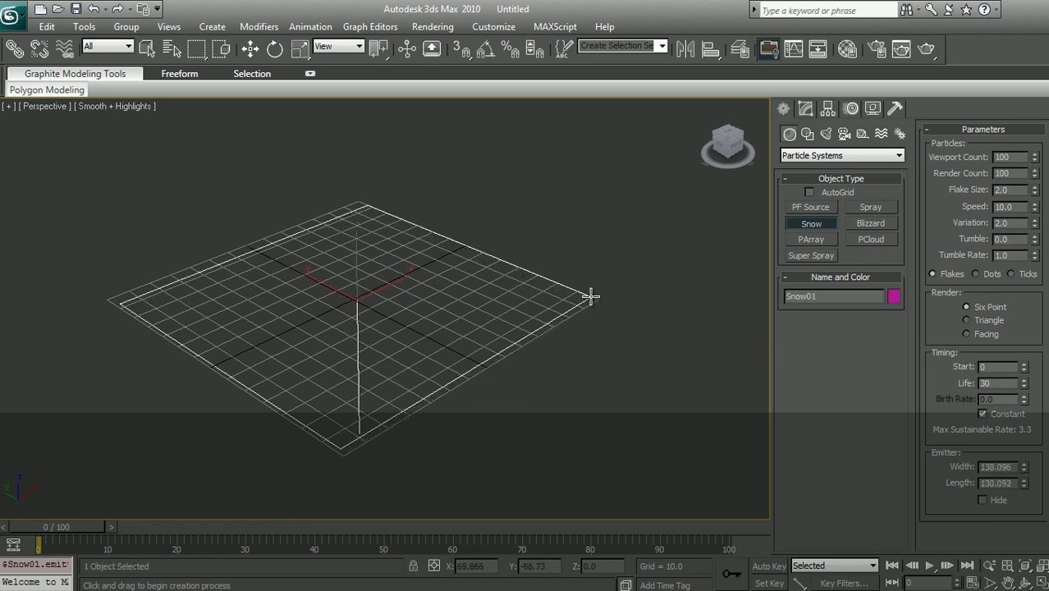
Open the Snow emitter's parameters, scrub to frame 80, and raise the emitter to about 159 units in Z
scroll(415, 241, "down", 3)
key("w")
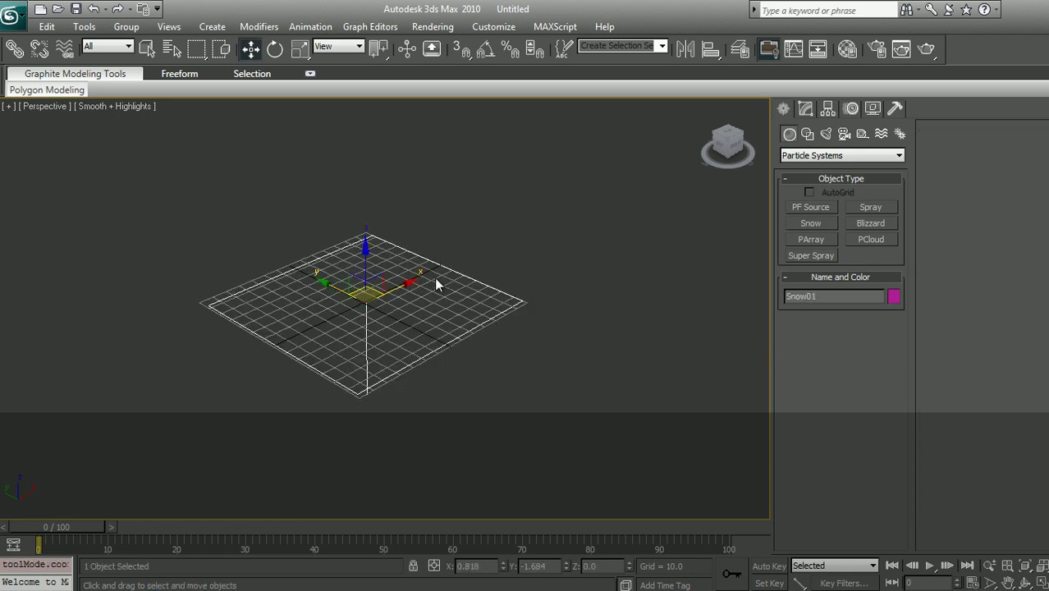
scroll(480, 266, "down", 2)
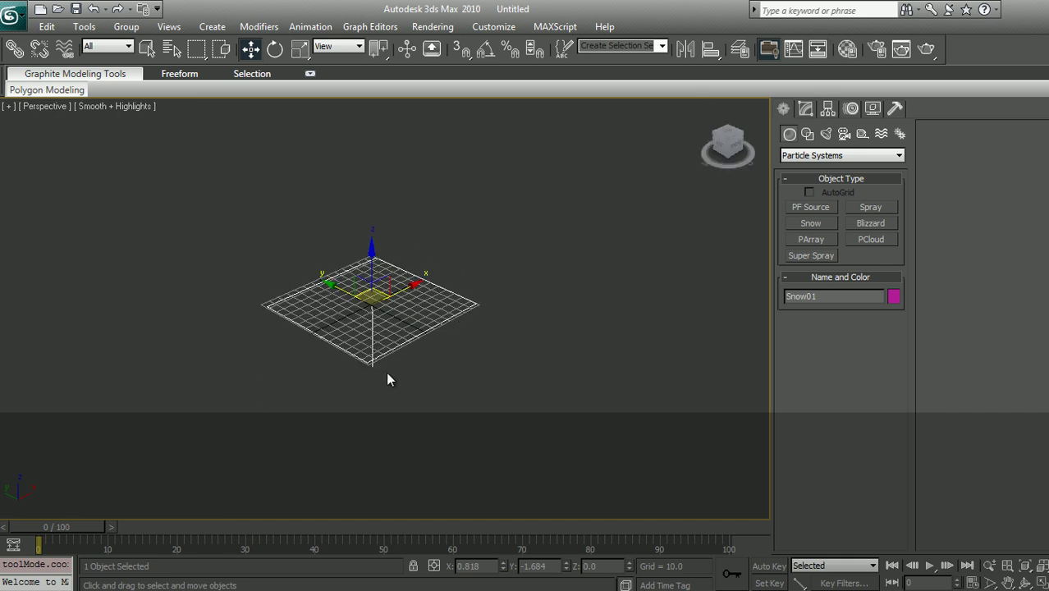
left_click(806, 108)
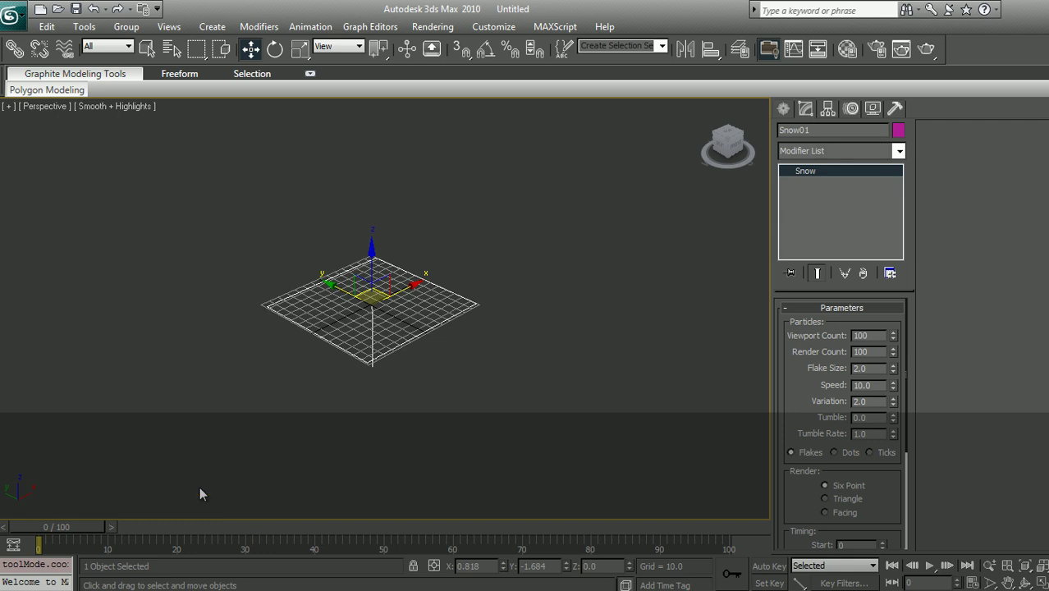
mouse_move(414, 345)
middle_mouse_down("alt")
mouse_move(461, 279)
mouse_move(401, 339)
mouse_move(436, 311)
mouse_move(398, 326)
mouse_move(400, 337)
middle_mouse_up("alt")
middle_click_drag(382, 439, 416, 462, "alt")
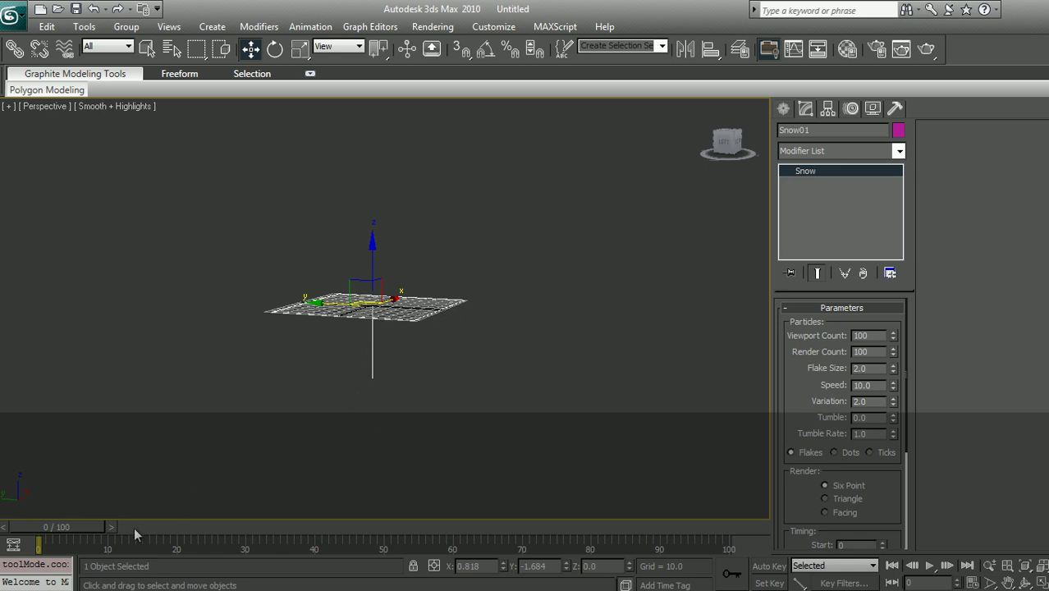
left_click_drag(74, 528, 602, 521)
key("w")
left_click_drag(372, 258, 387, 77)
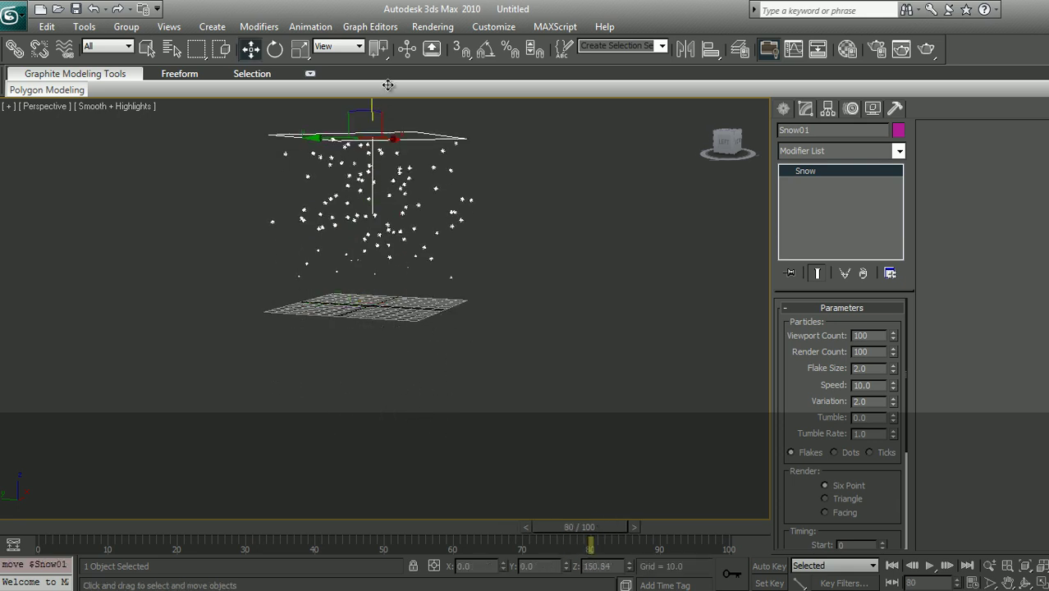
Scrub the animation to frame 90 and inspect the snowflakes in a test render of the Perspective view
middle_click_drag(401, 184, 464, 292, "alt")
scroll(451, 234, "up", 2)
key("q")
left_click_drag(580, 527, 673, 510)
key("w")
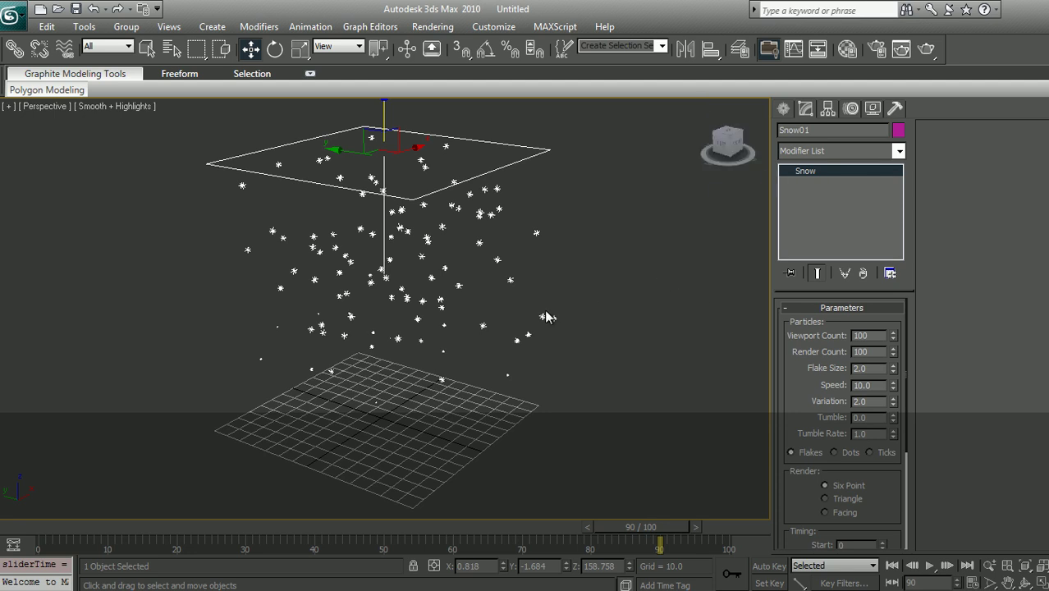
scroll(549, 313, "up", 3)
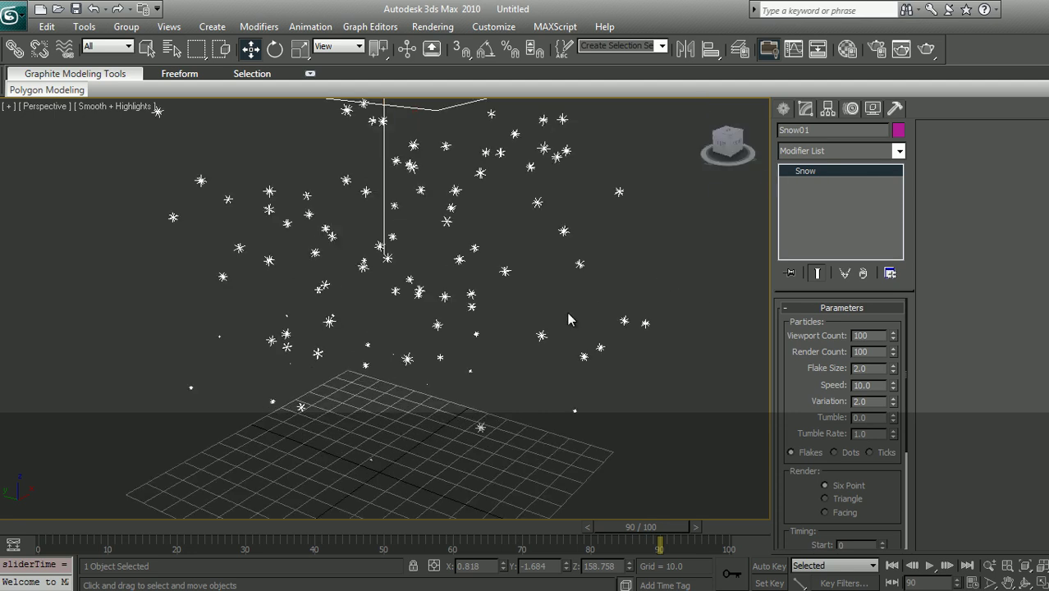
middle_click_drag(568, 317, 568, 337)
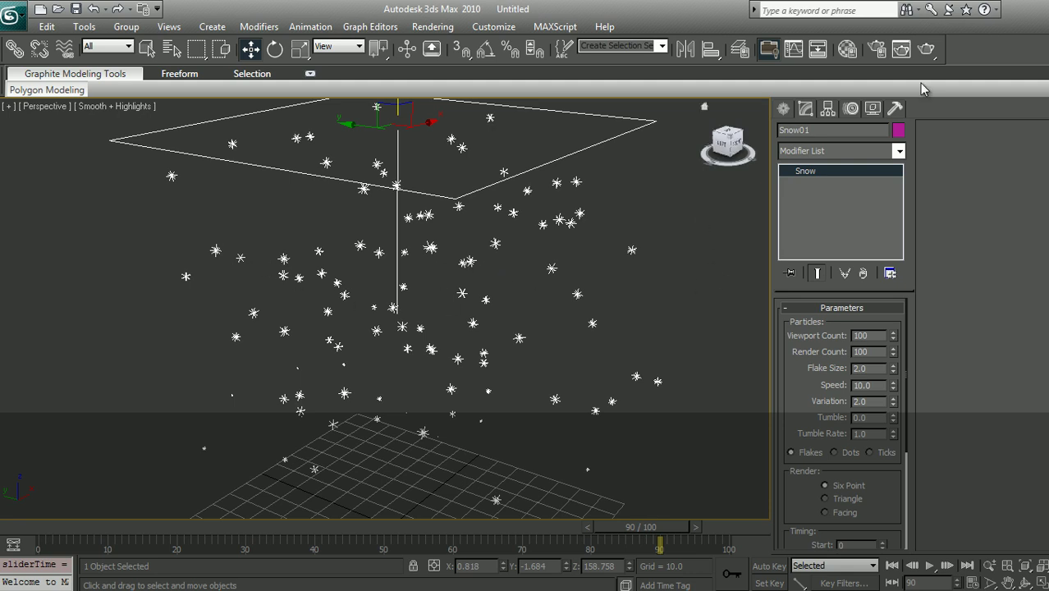
key("shift+q")
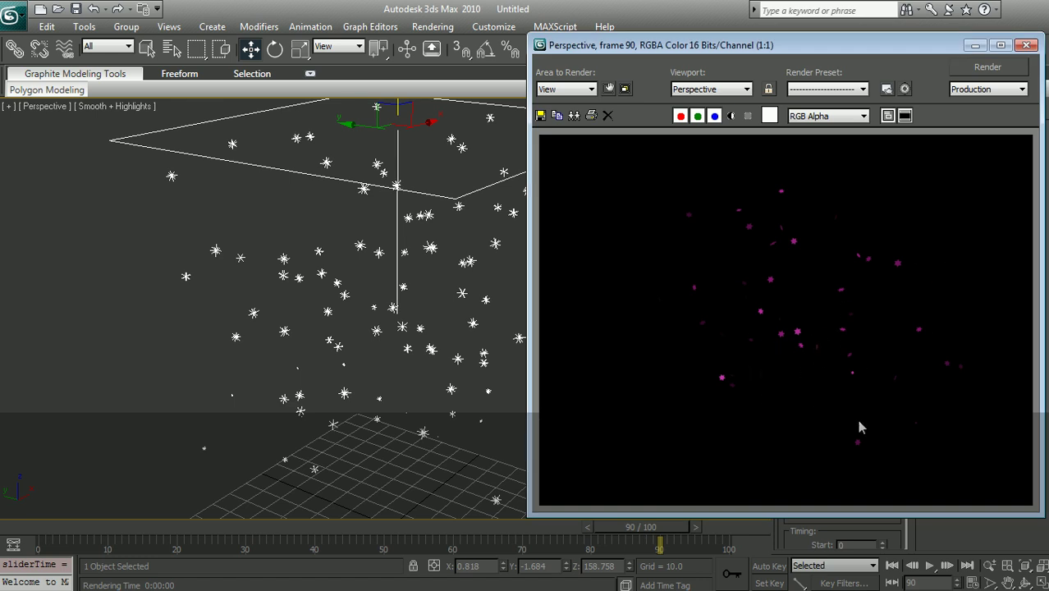
left_click(1027, 45)
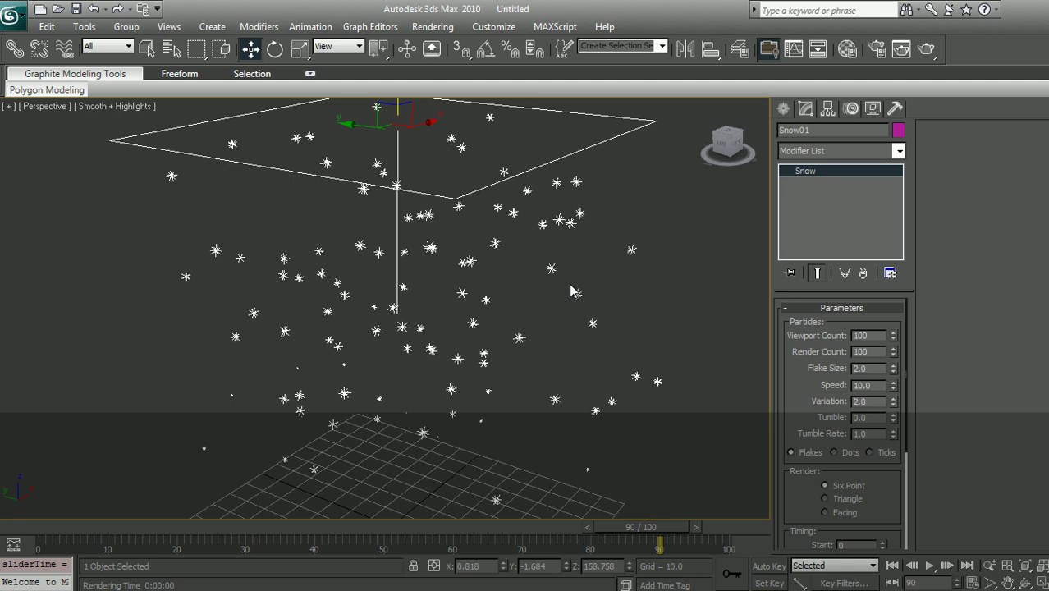
Scrub to frame 43 and set the snow's Viewport Count to 10
left_click_drag(821, 358, 839, 244)
scroll(824, 417, "up", 3)
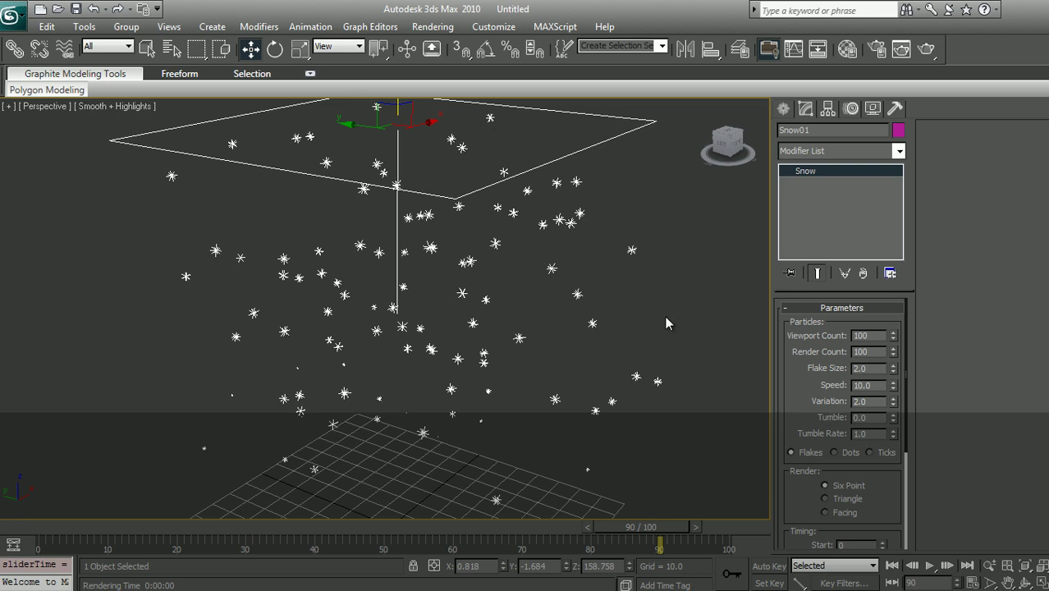
left_click_drag(805, 351, 807, 384)
left_click_drag(504, 534, 337, 500)
key("w")
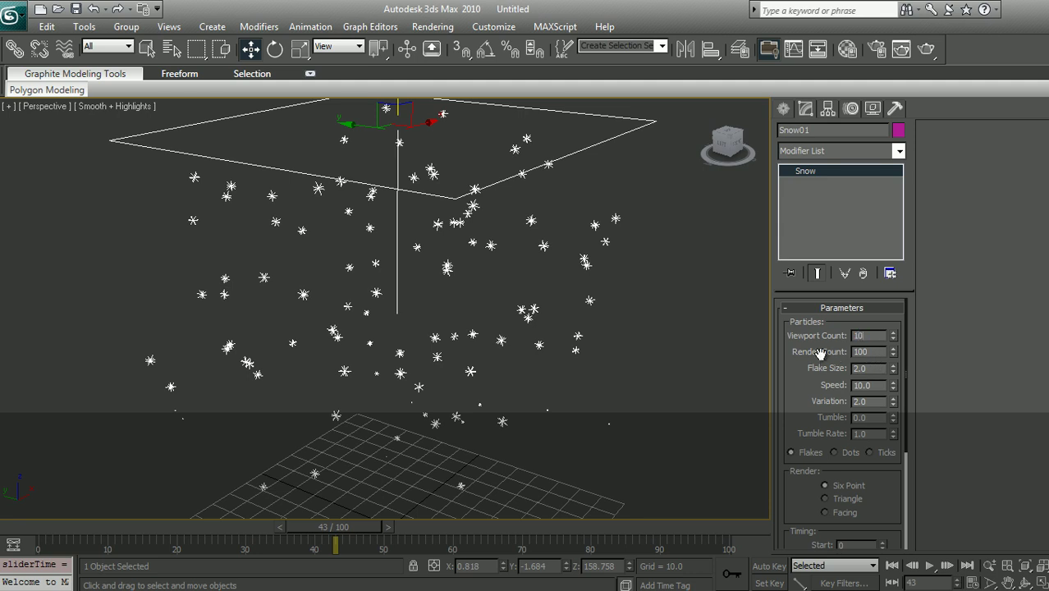
key("Return")
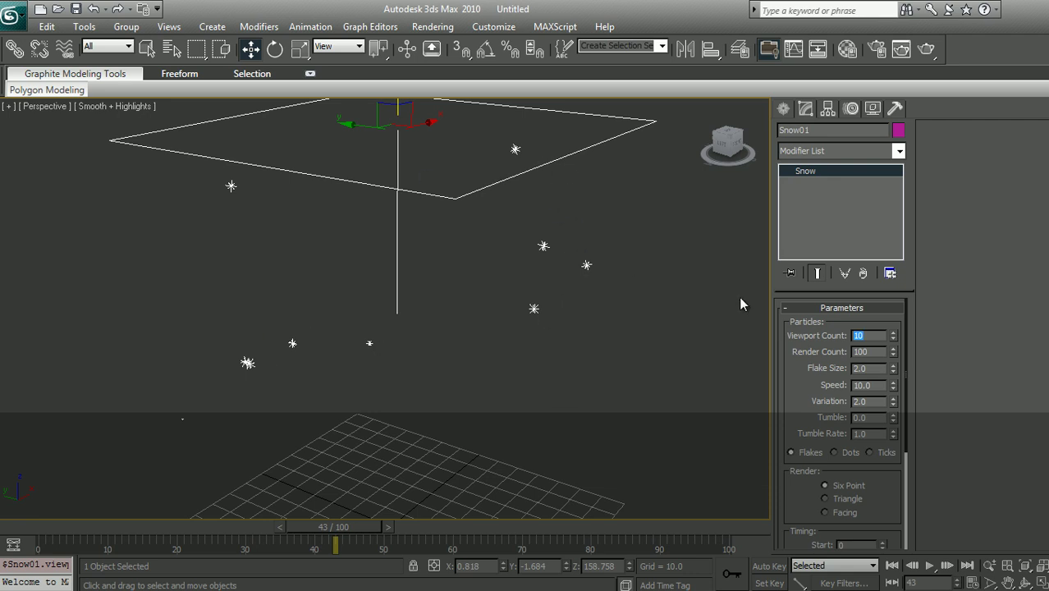
Render the Perspective view at frame 43 and check the alpha channel of the image
key("shift+q")
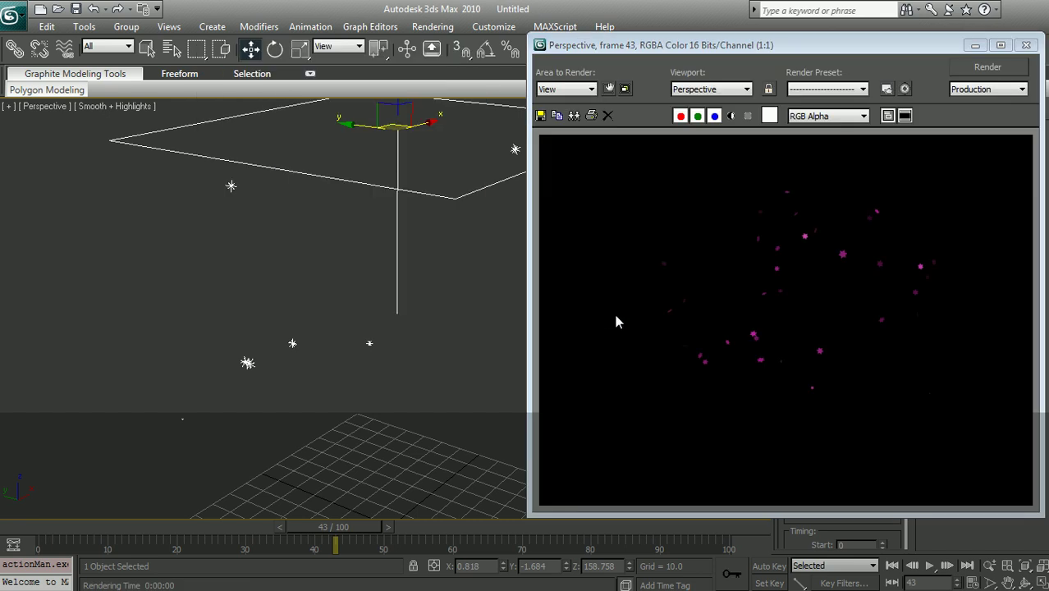
left_click(731, 116)
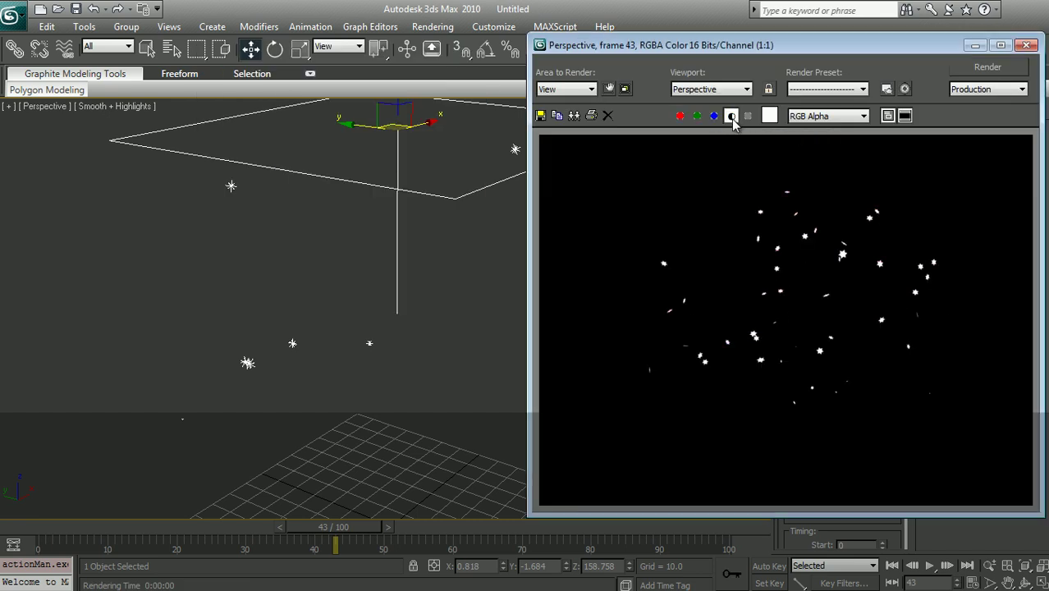
left_click(732, 116)
left_click(1025, 45)
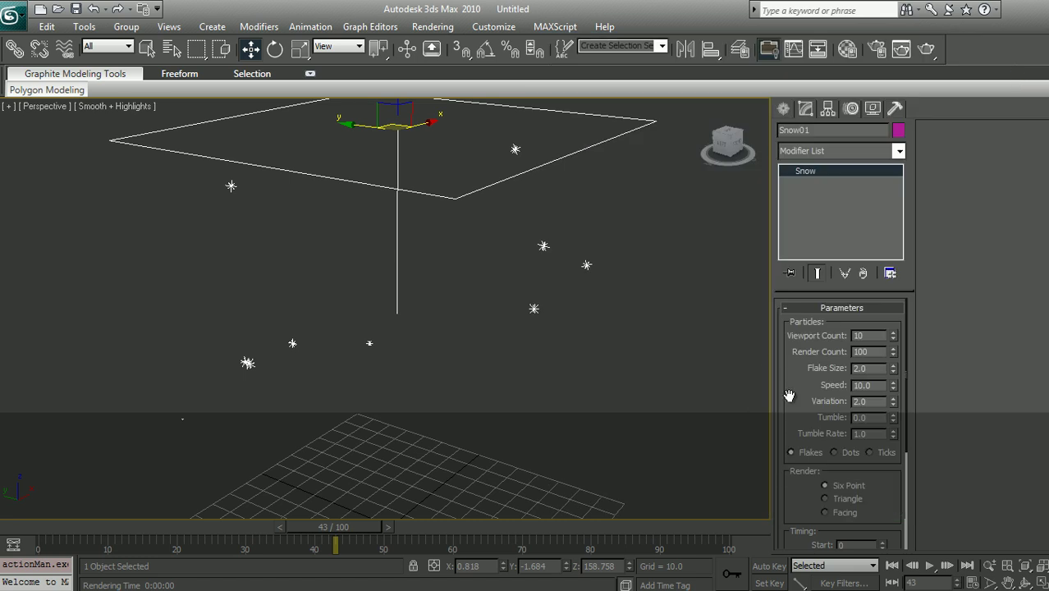
Set the snow's Viewport Count to 100 and its Render Count to 200
type("100")
key("Return")
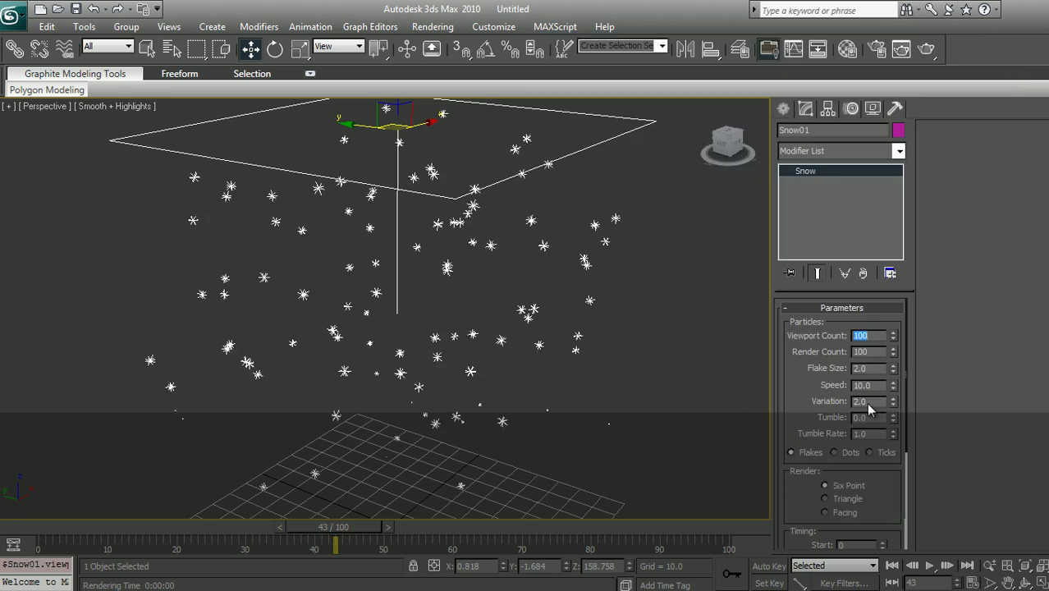
left_click(881, 353)
type("200")
key("Return")
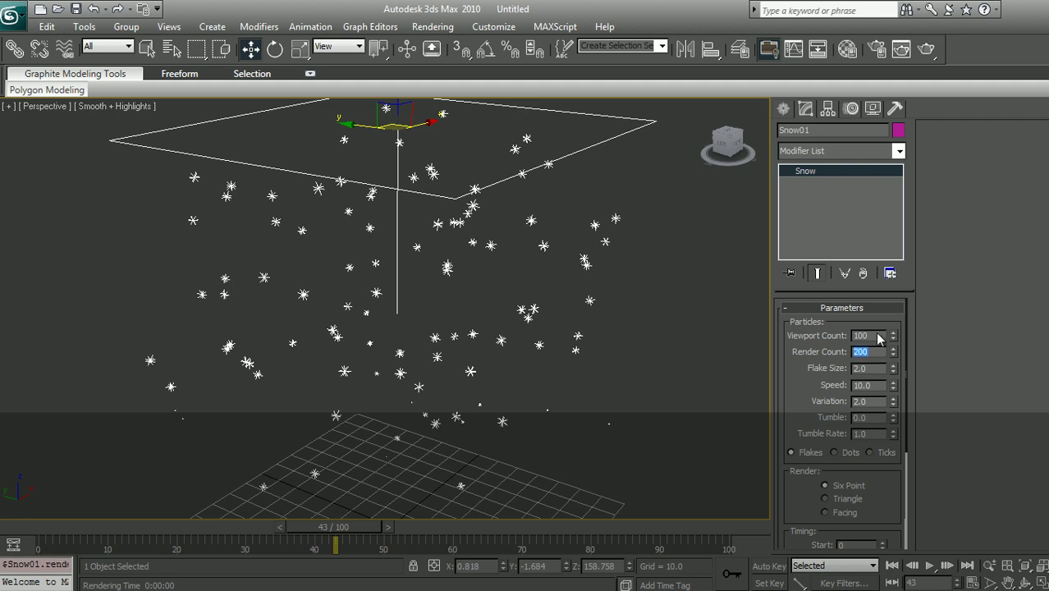
Render the Perspective view to check how the snow looks with a Render Count of 200
middle_click_drag(711, 350, 728, 319)
left_click(923, 52)
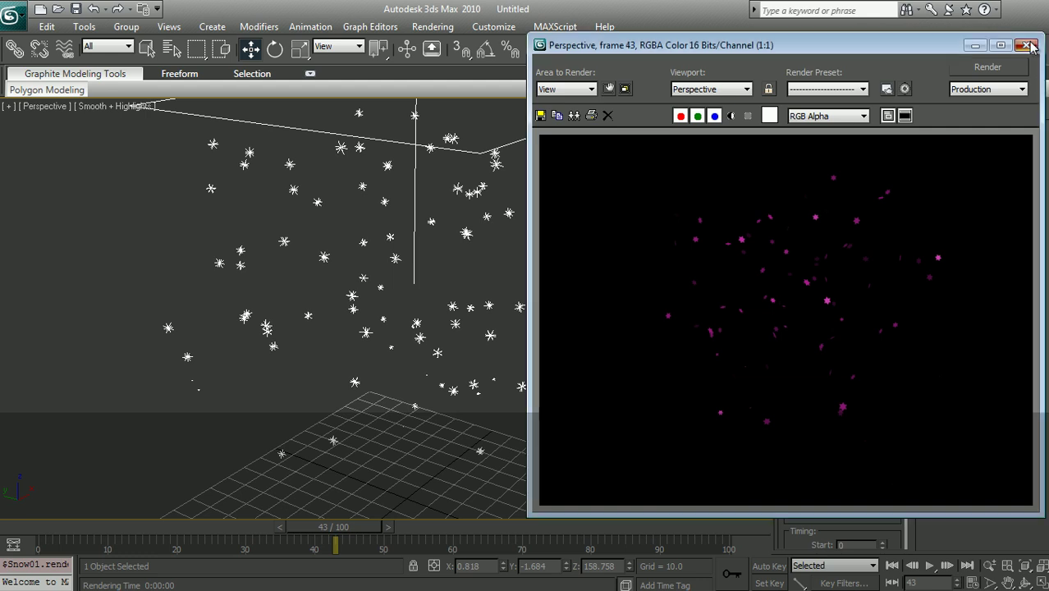
left_click(1025, 45)
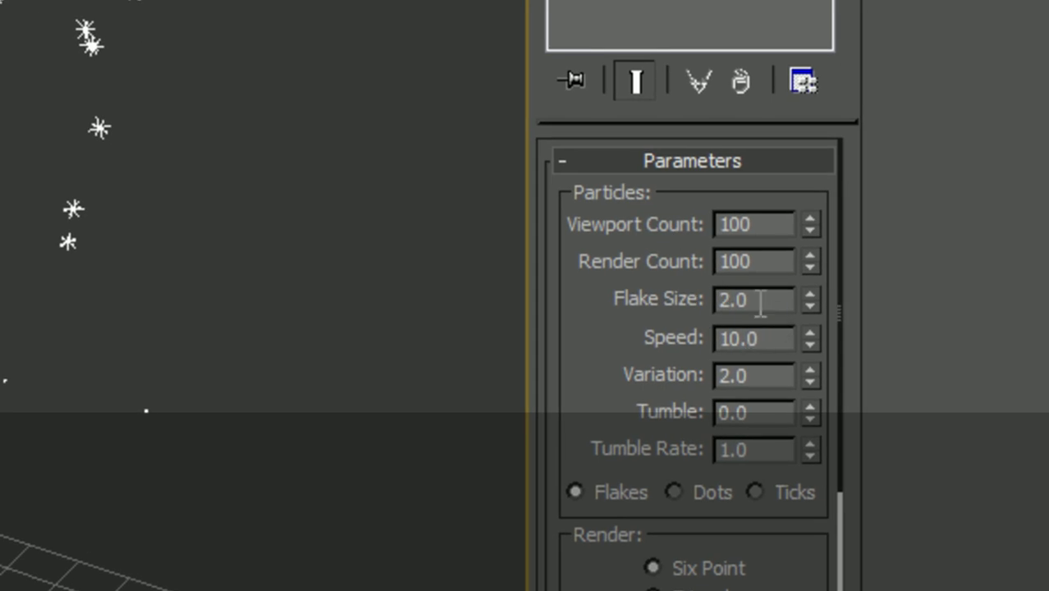
Increase the snow's Flake Size to 6.41 and test-render the Perspective view
left_click_drag(804, 297, 515, 16)
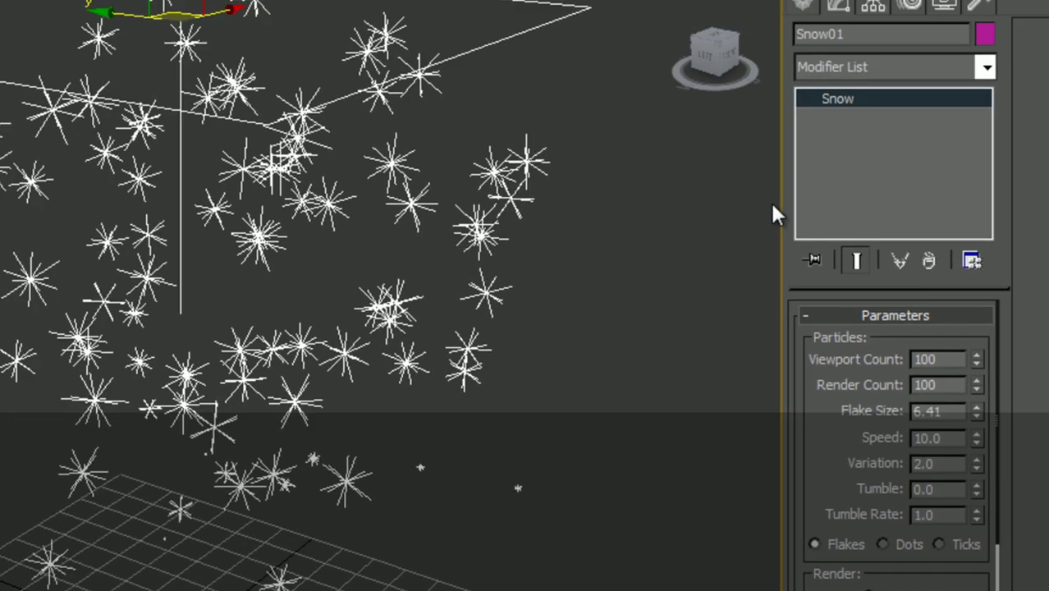
left_click(998, 3)
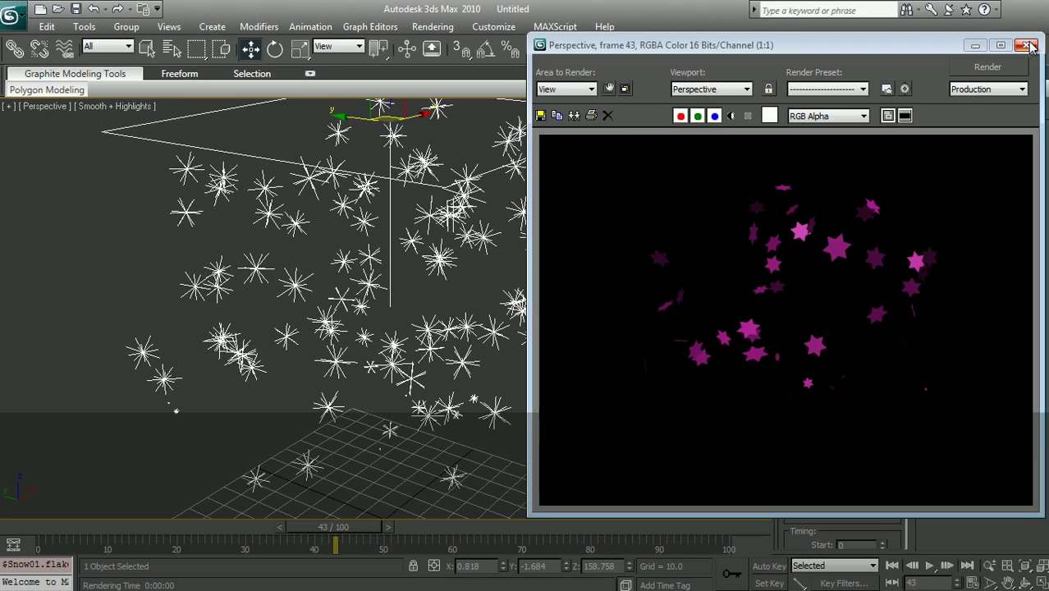
left_click(1025, 46)
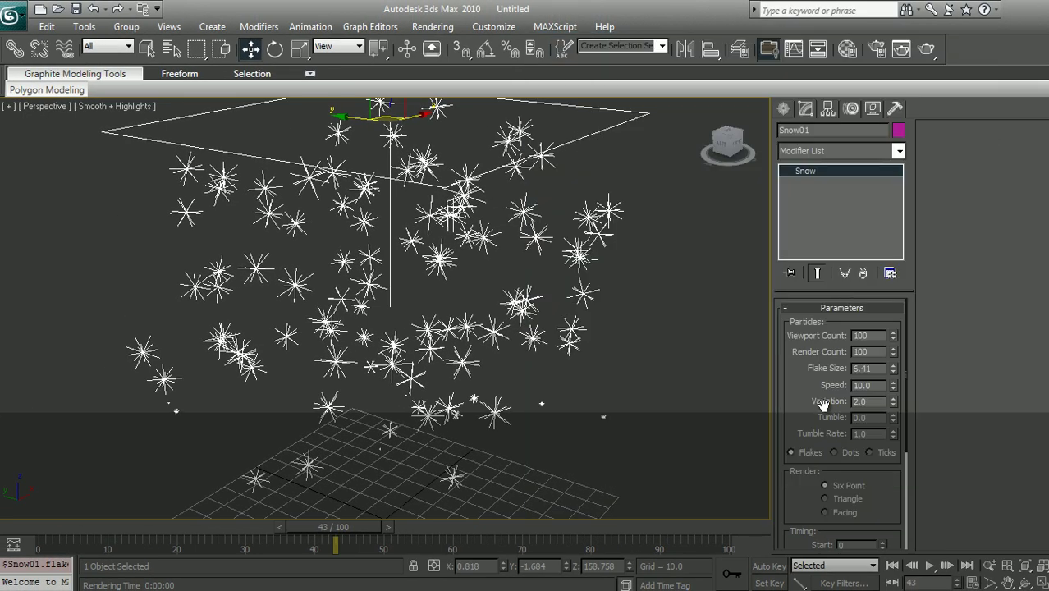
Set the snow's Flake Size to 2
double_click(882, 368)
type("2")
key("Tab")
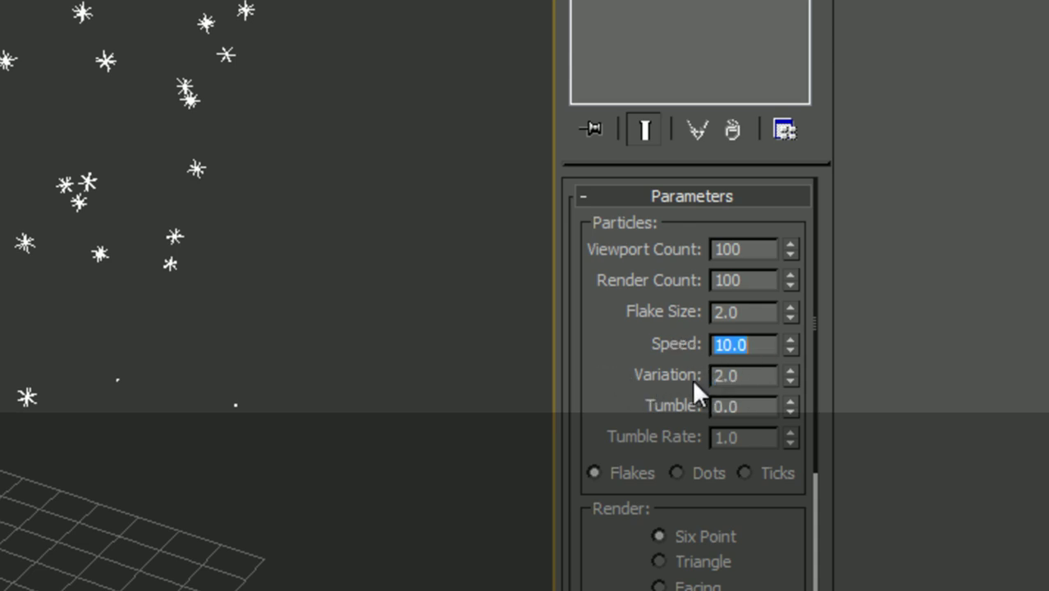
Set the snow's Variation to 0 and scrub the animation to frame 25 to preview the fall
double_click(736, 383)
double_click(743, 345)
mouse_move(678, 393)
left_mouse_down()
mouse_move(674, 328)
mouse_move(677, 380)
left_mouse_up()
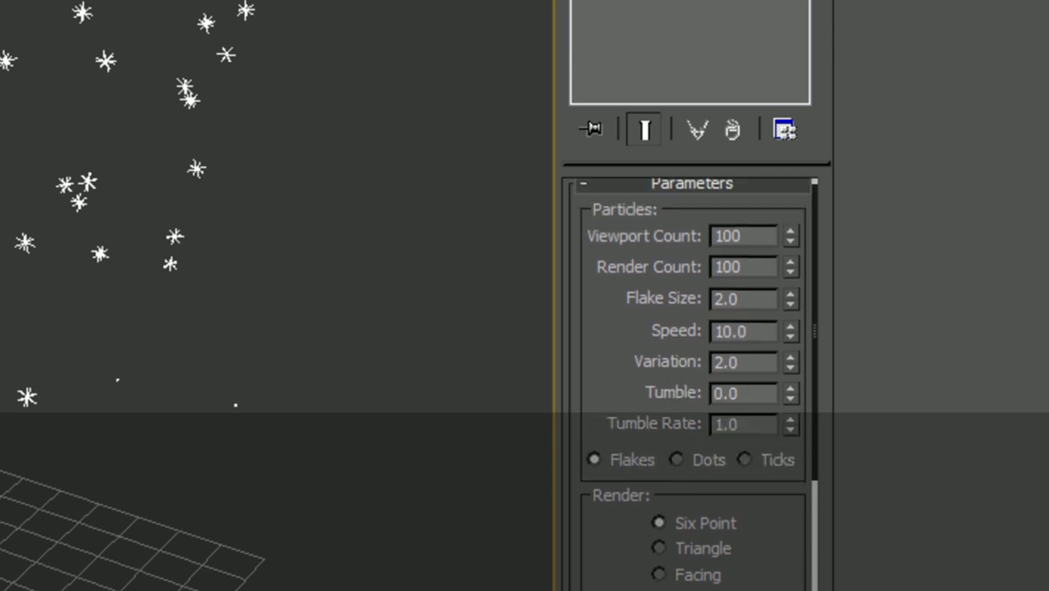
right_click(793, 368)
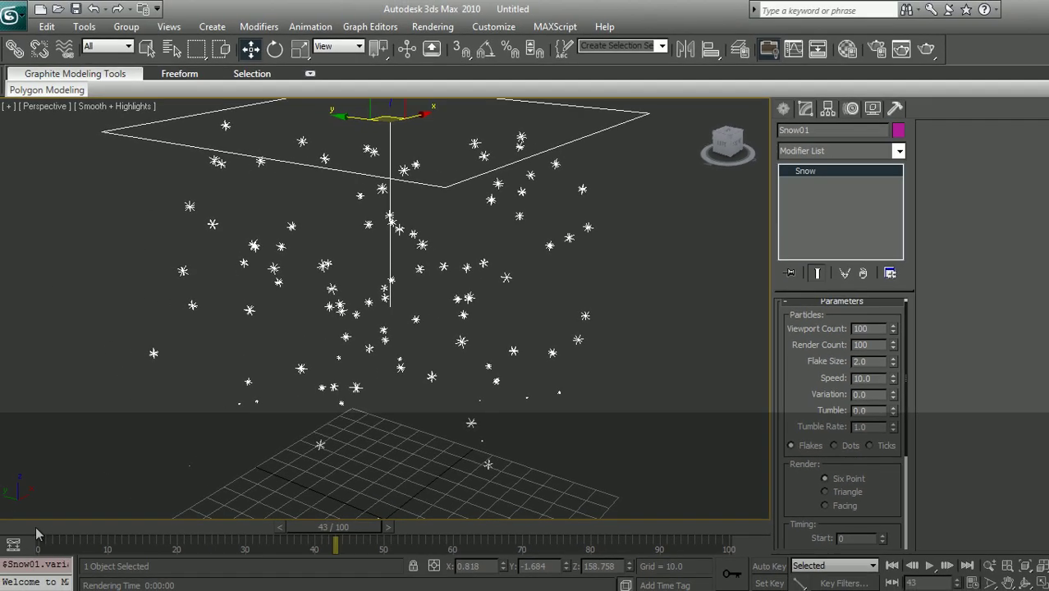
left_click_drag(35, 529, 199, 523)
key("w")
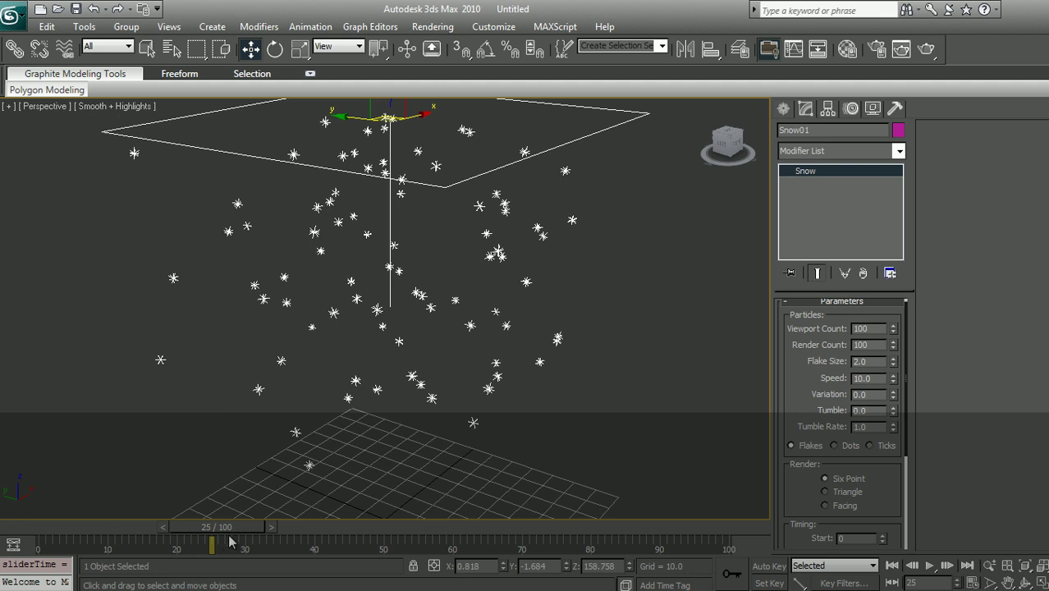
Scrub the animation to frame 56, and set the snow's Variation to 5 to preview how unevenly the flakes fall
left_click_drag(230, 535, 310, 527)
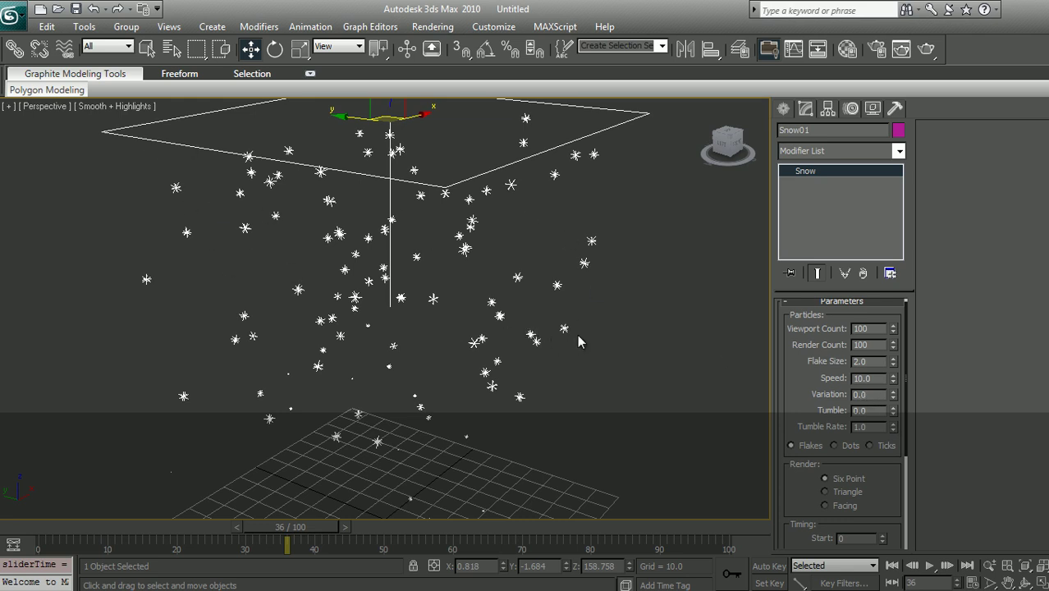
left_click_drag(313, 530, 456, 532)
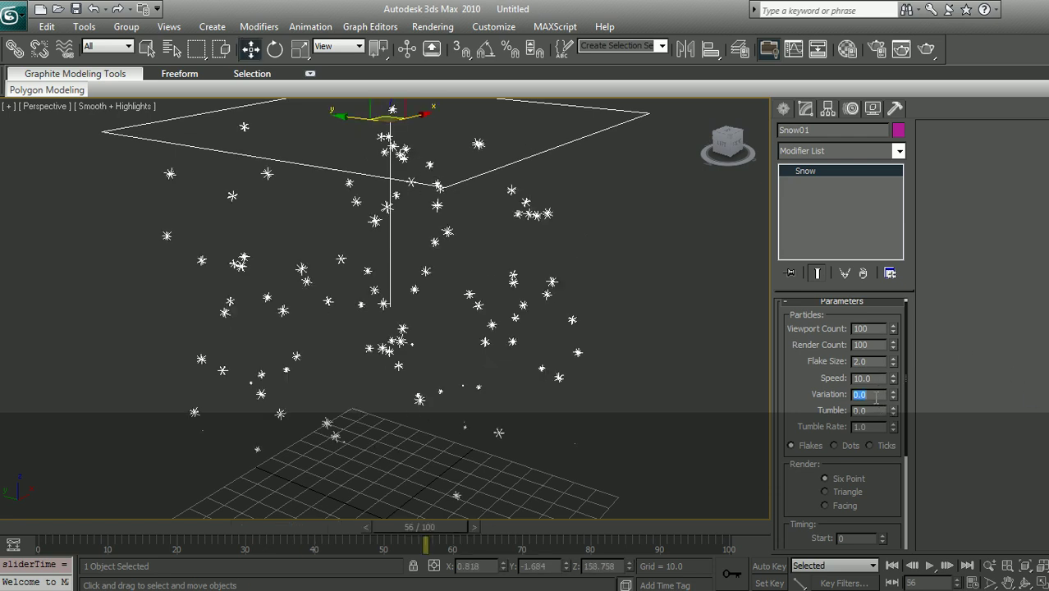
key("Return")
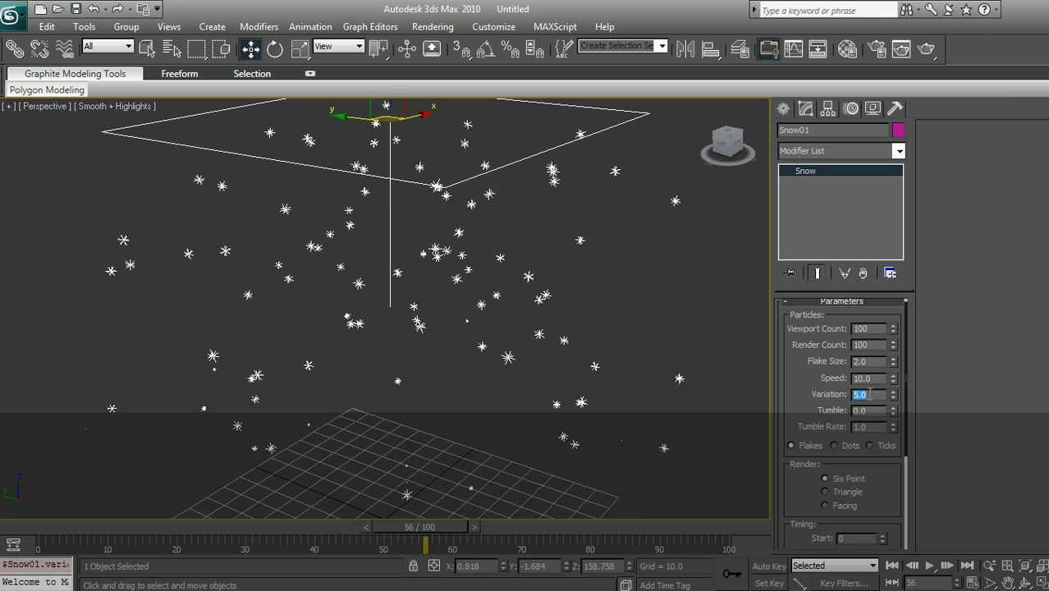
left_click_drag(420, 527, 419, 477)
key("w")
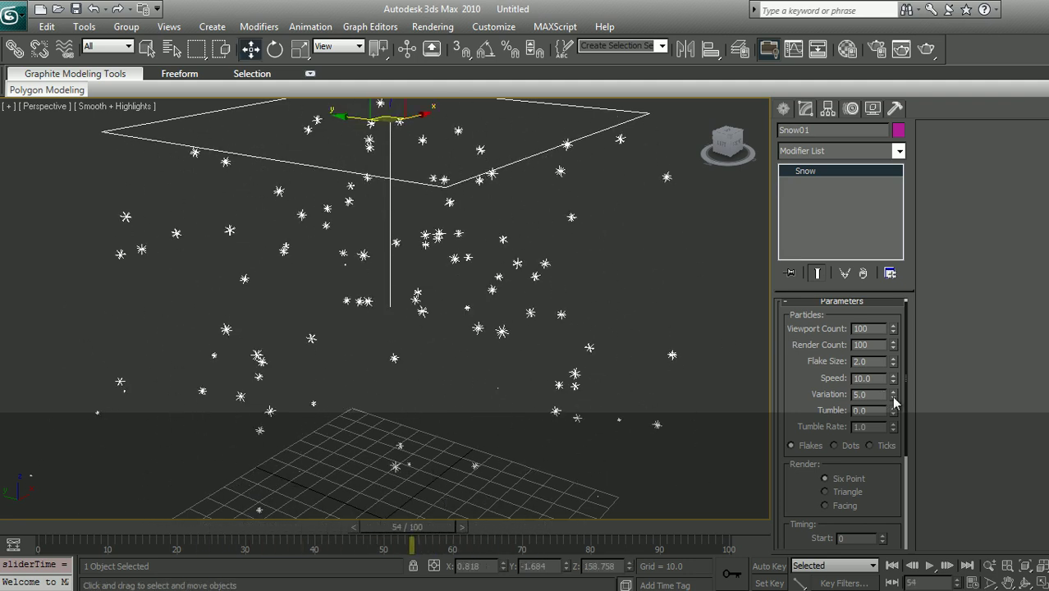
Reset the snow's Variation to 0 and move the animation to frame 32
right_click(893, 397)
mouse_move(289, 526)
left_mouse_down()
mouse_move(115, 526)
mouse_move(308, 525)
left_mouse_up()
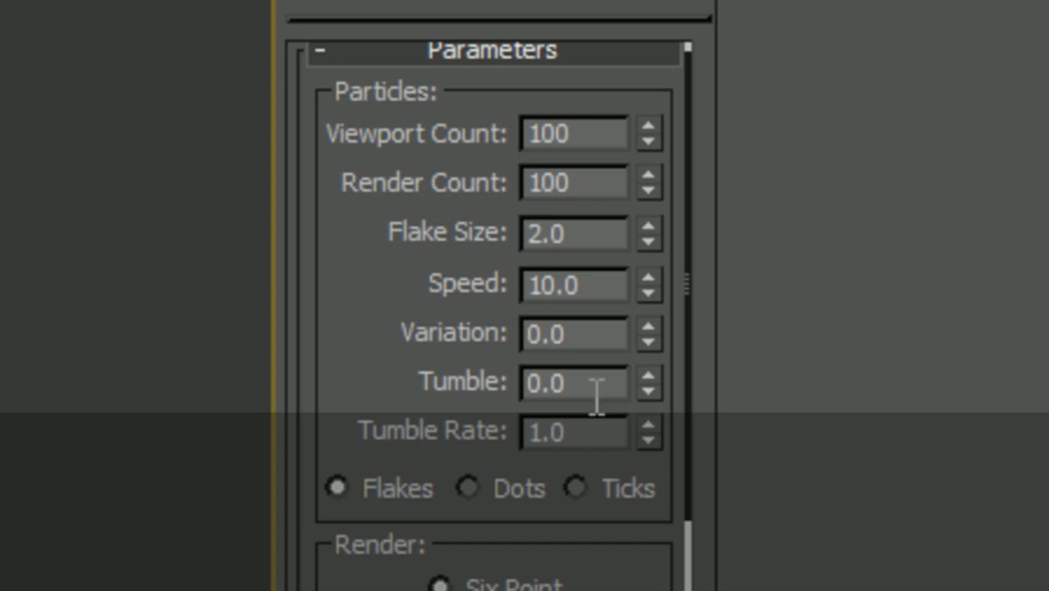
Set the snow's Tumble to 1, render the Perspective view at frame 32 and clone the rendered image window
left_click_drag(652, 398, 706, 64)
left_click_drag(930, 44, 422, 35)
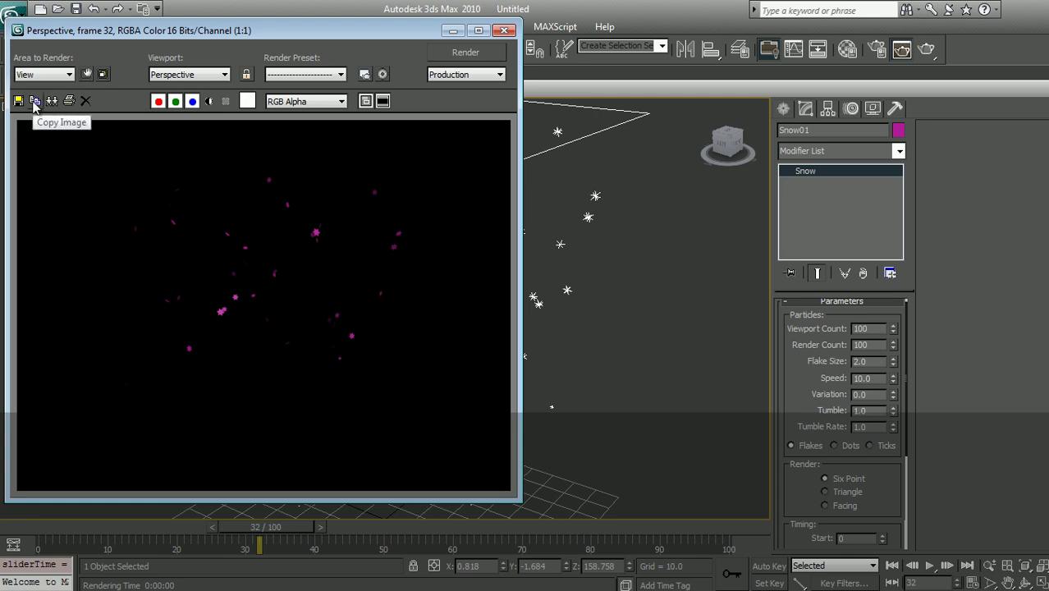
left_click(51, 102)
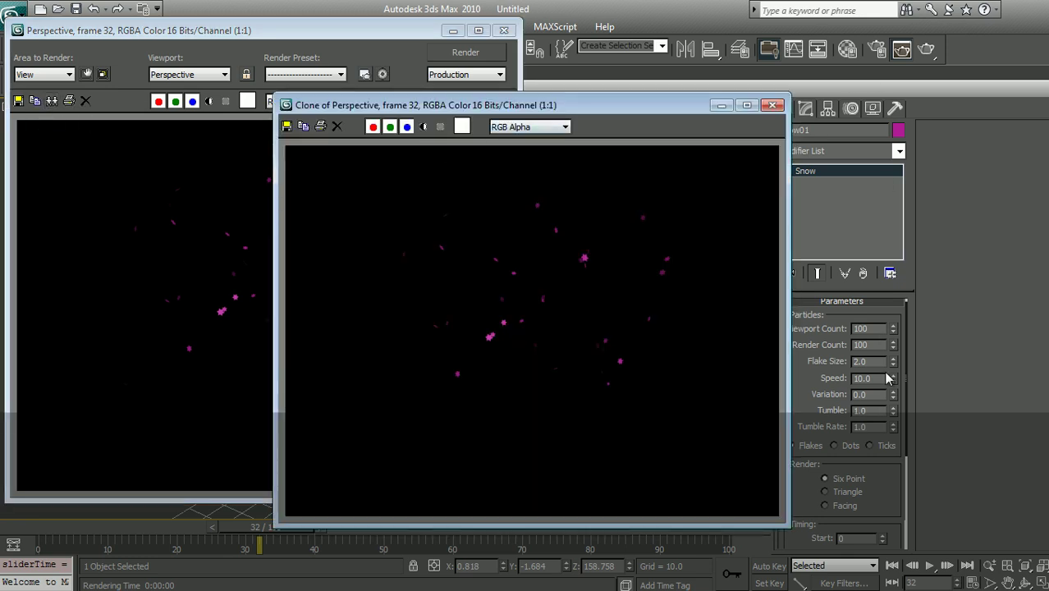
Reset the snow's Tumble to 0 and render the Perspective view again at frame 32
right_click(895, 412)
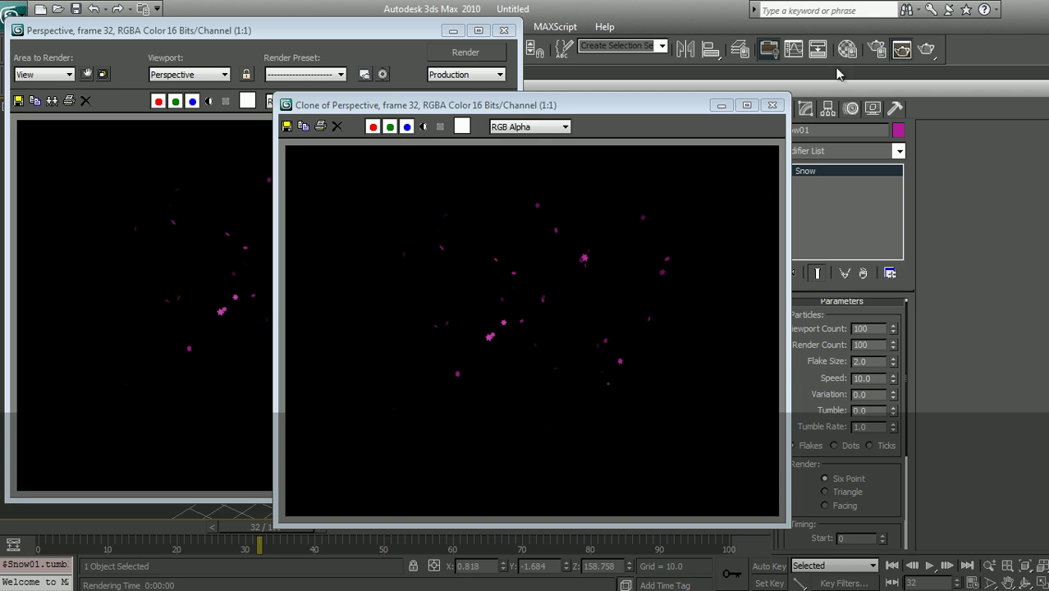
left_click(925, 49)
Place the cloned render beside the new one to compare flake rotation, and close both render windows
mouse_move(595, 105)
left_mouse_down()
mouse_move(778, 64)
mouse_move(802, 41)
mouse_move(753, 59)
mouse_move(741, 51)
mouse_move(734, 64)
mouse_move(429, 59)
left_mouse_up()
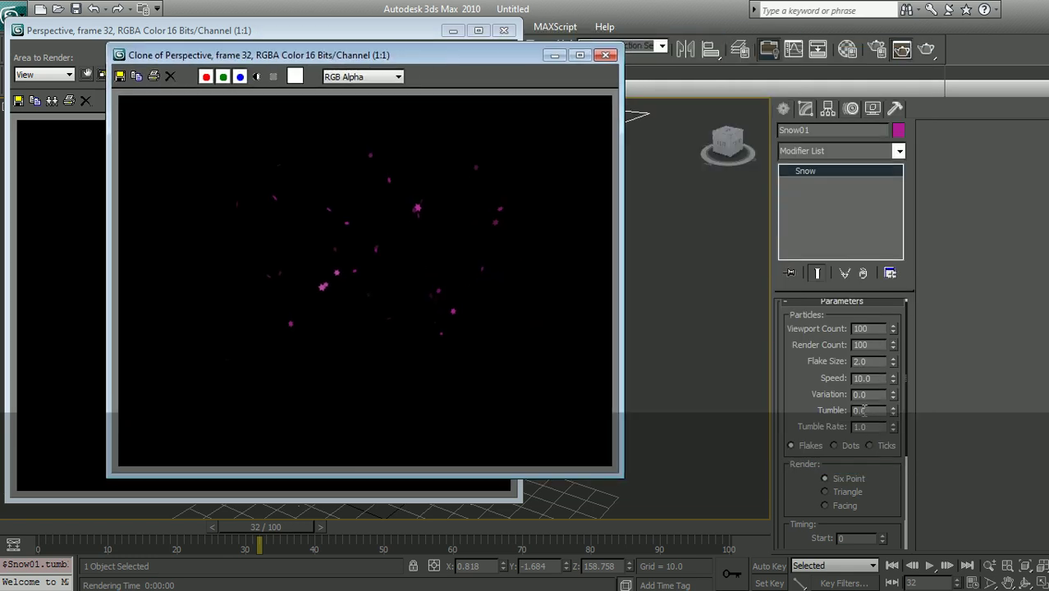
mouse_move(509, 63)
left_mouse_down()
mouse_move(861, 76)
mouse_move(812, 77)
mouse_move(825, 71)
left_mouse_up()
mouse_move(564, 64)
left_mouse_down()
mouse_move(571, 81)
mouse_move(592, 84)
left_mouse_up()
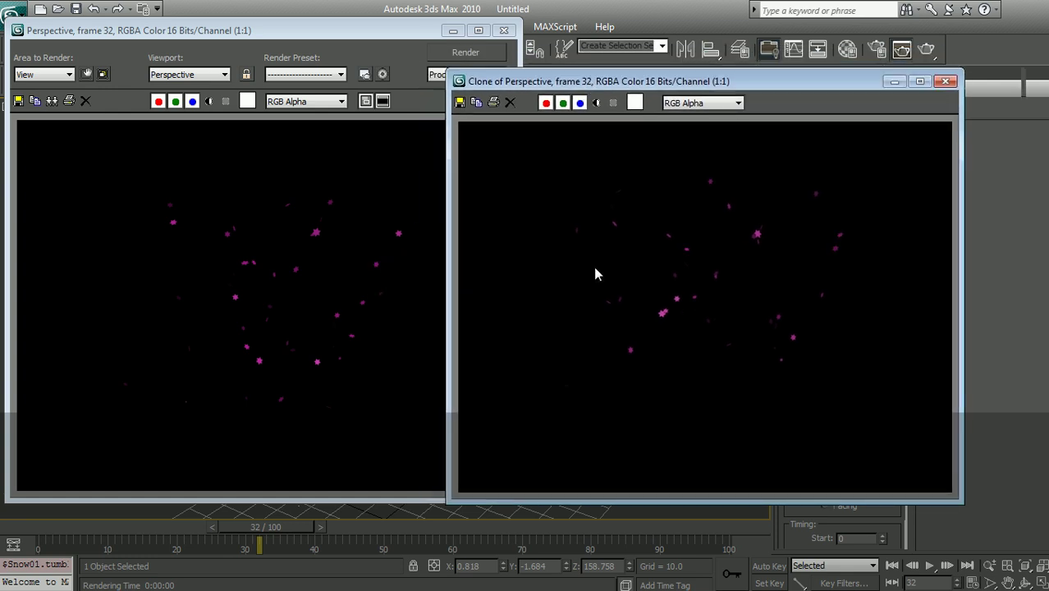
key("alt+F4")
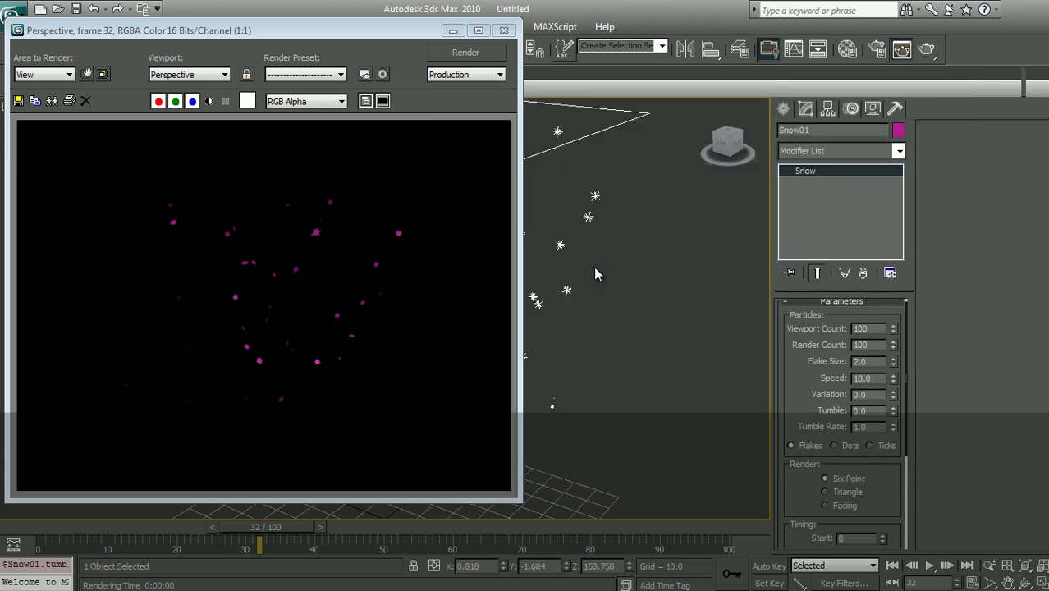
key("alt+F4")
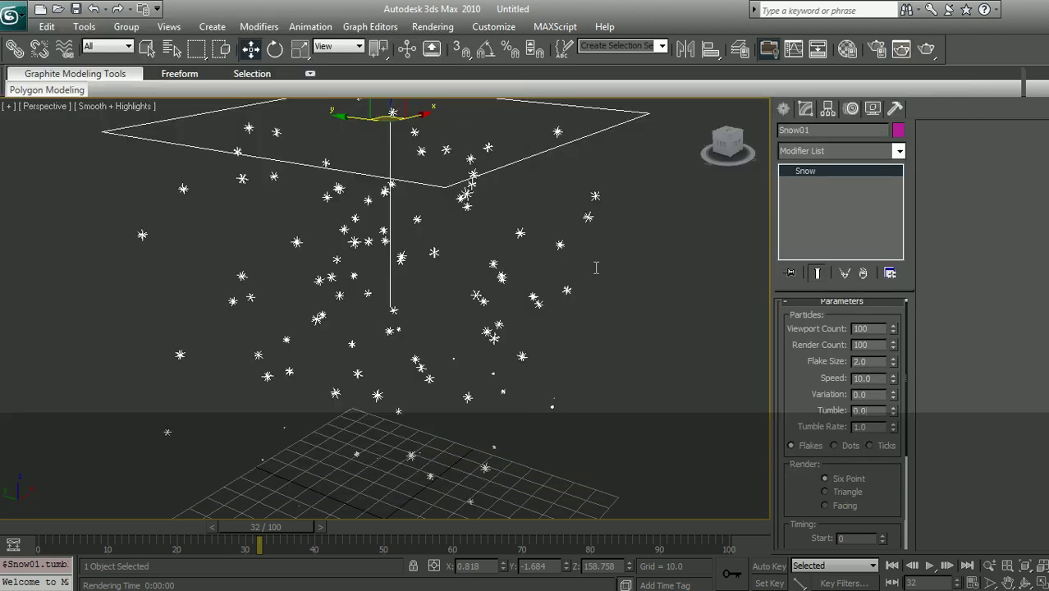
Scrub to frame 38 and set the snow's Tumble to 1
mouse_move(265, 526)
left_mouse_down()
mouse_move(161, 527)
mouse_move(303, 527)
left_mouse_up()
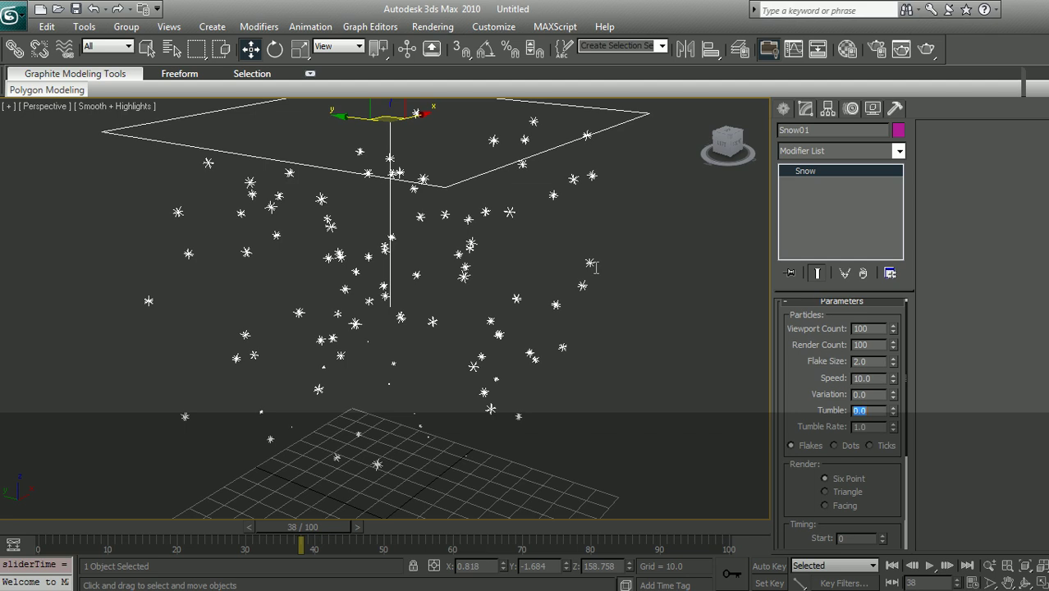
type("1")
key("Tab")
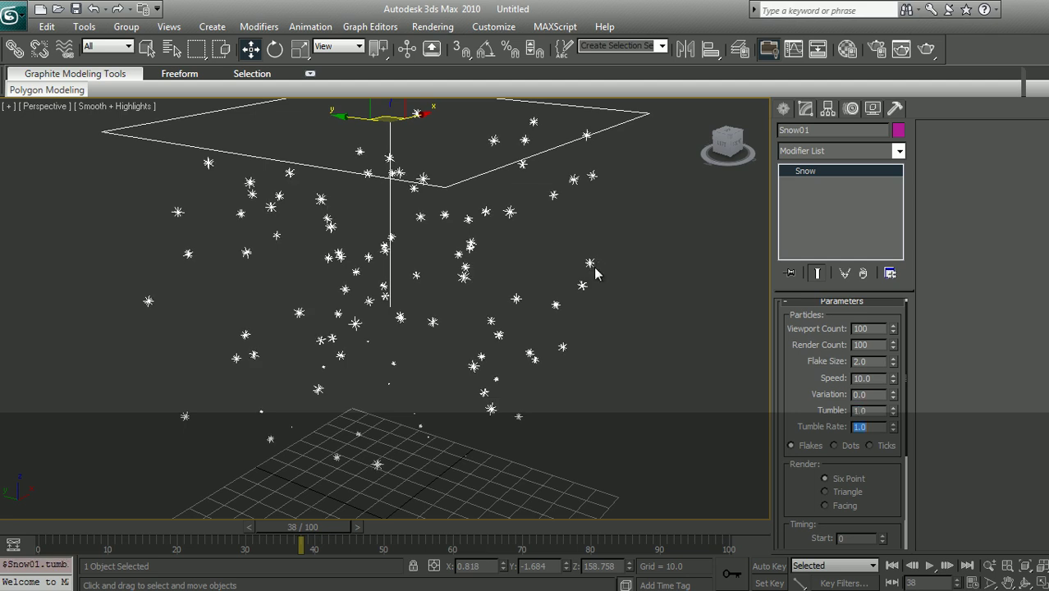
Scrub the animation back and forth between about frames 42 and 50 to examine how the flakes tumble
mouse_move(303, 527)
left_mouse_down()
mouse_move(47, 527)
mouse_move(235, 527)
left_mouse_up()
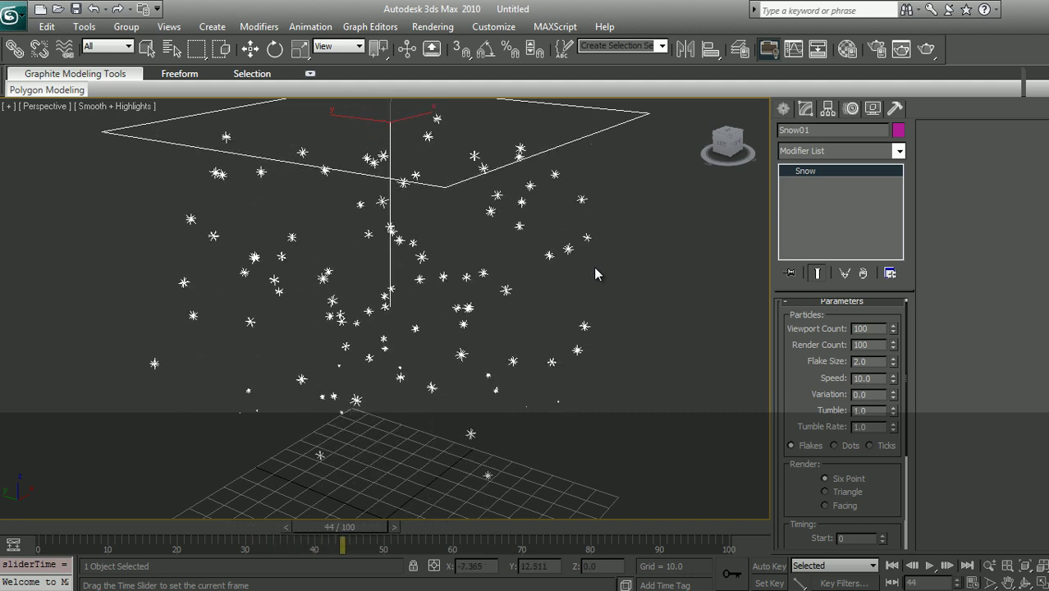
key("w")
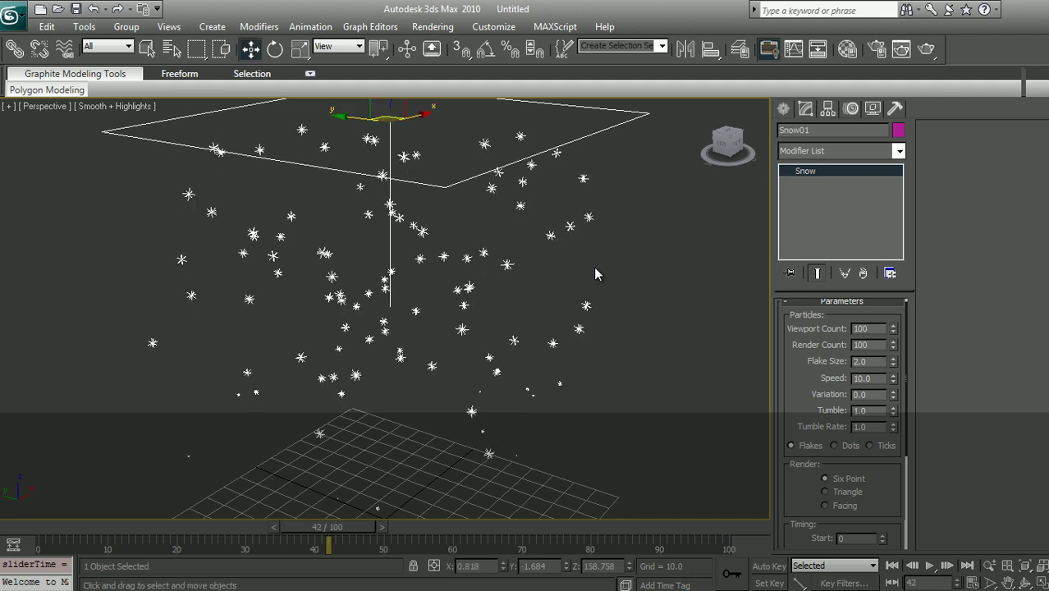
scroll(595, 267, "down", 2)
scroll(595, 267, "up", 2)
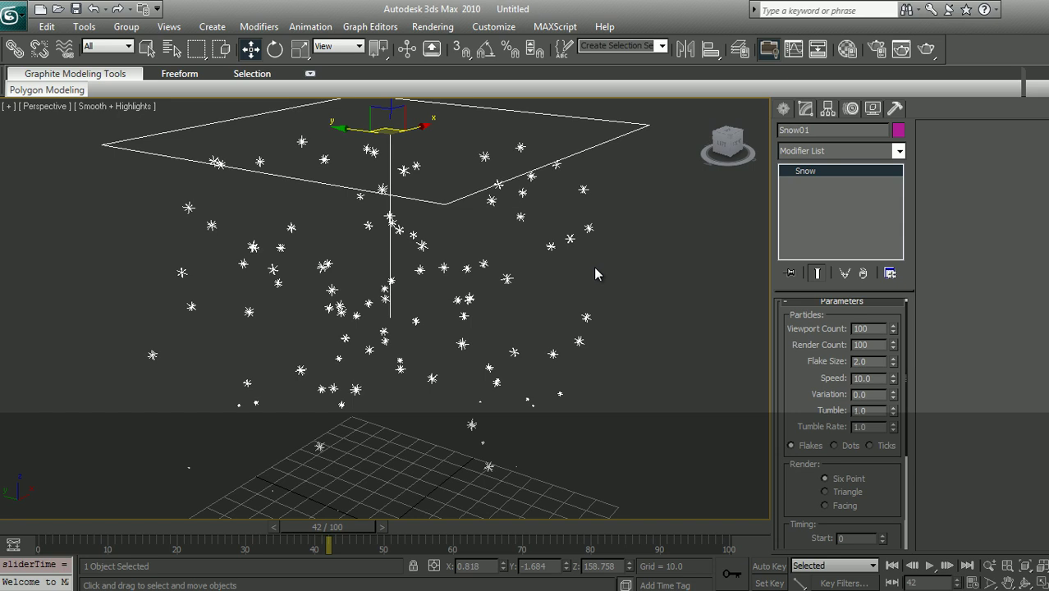
key("/")
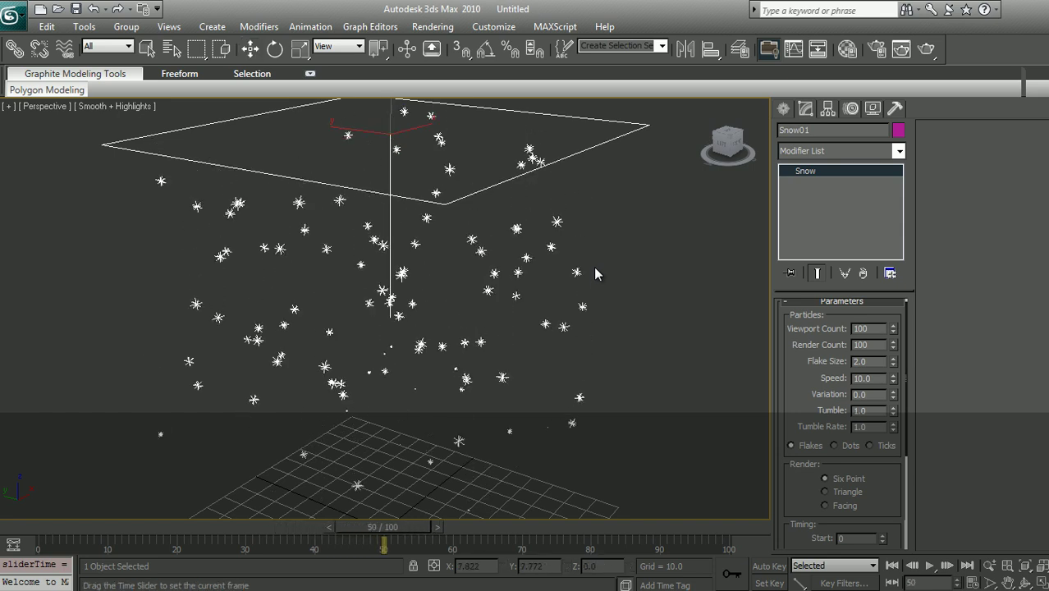
key("/")
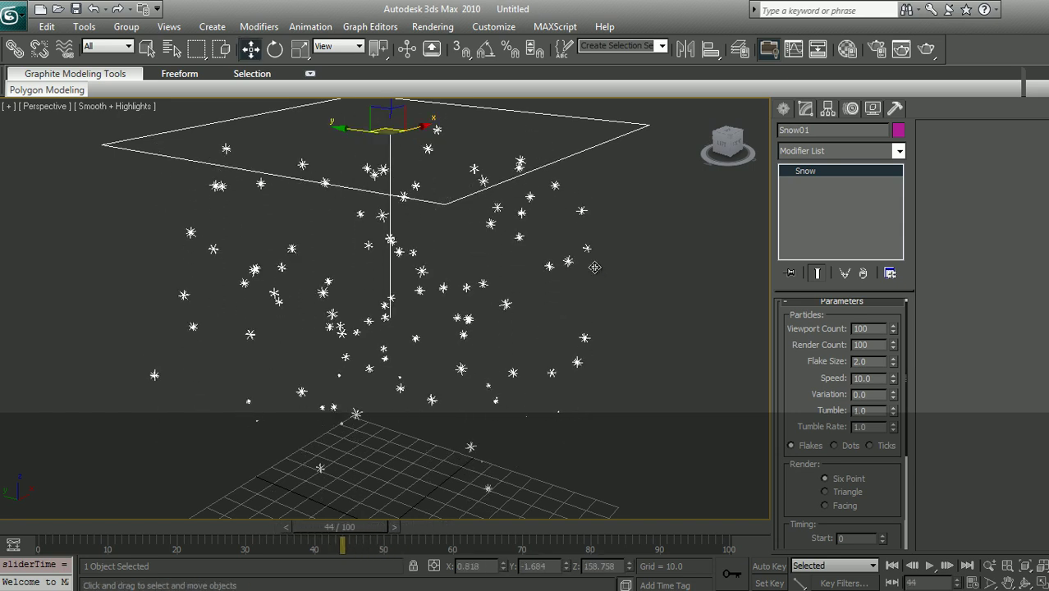
key("/")
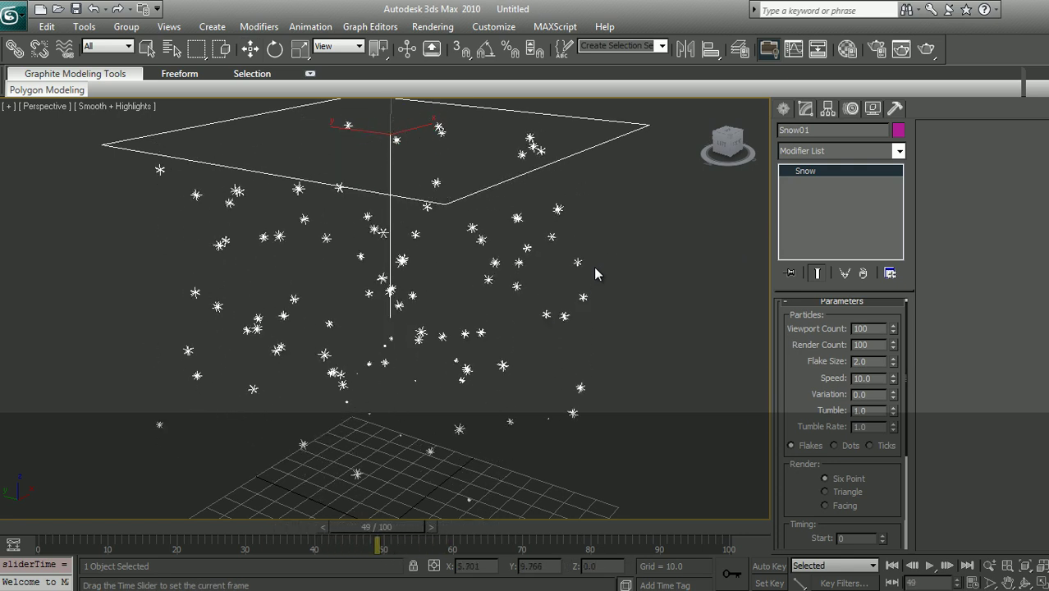
key("/")
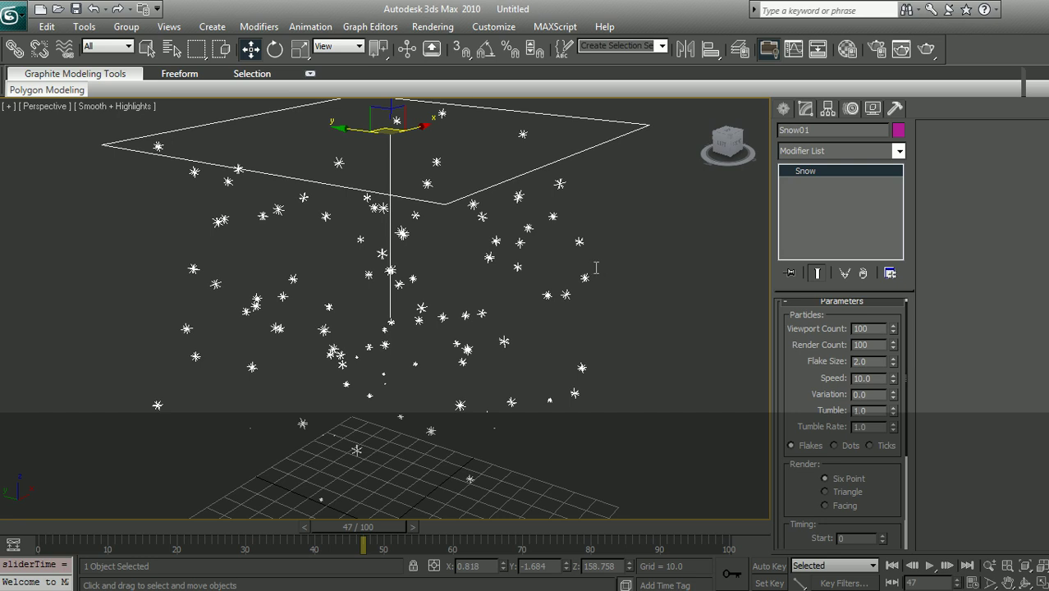
Set the snow's Tumble Rate to 4 and scrub the animation between frames 25 and 67 to preview the faster rotation
type("4")
key("Return")
key("slash")
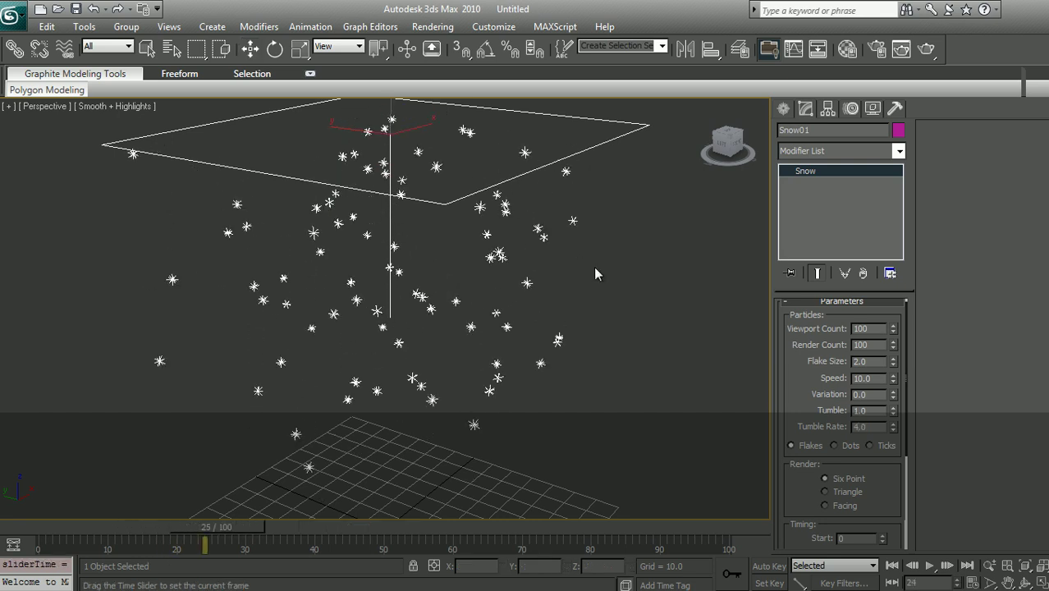
key("slash")
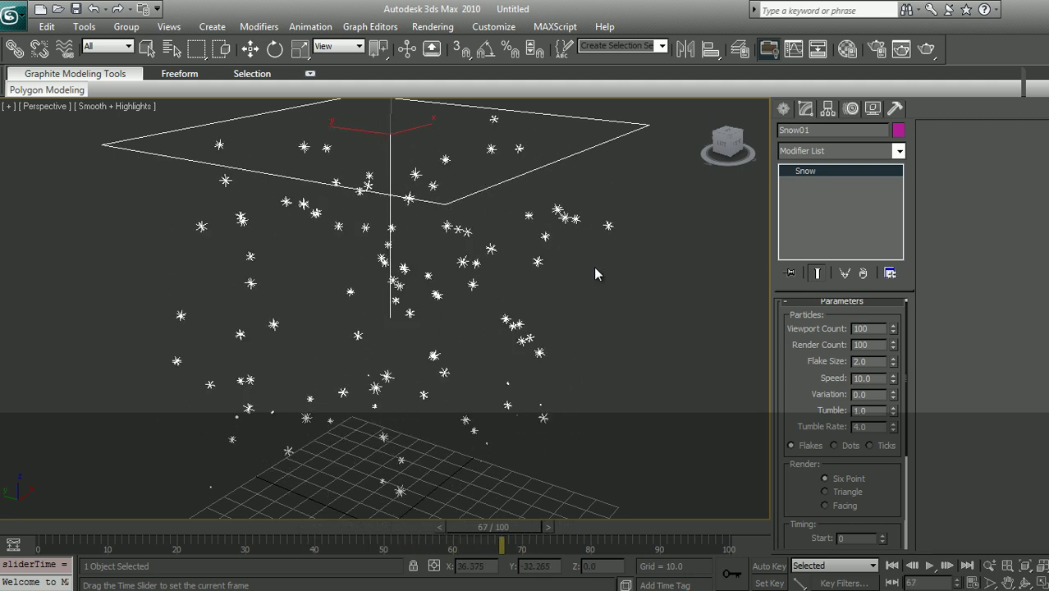
key("w")
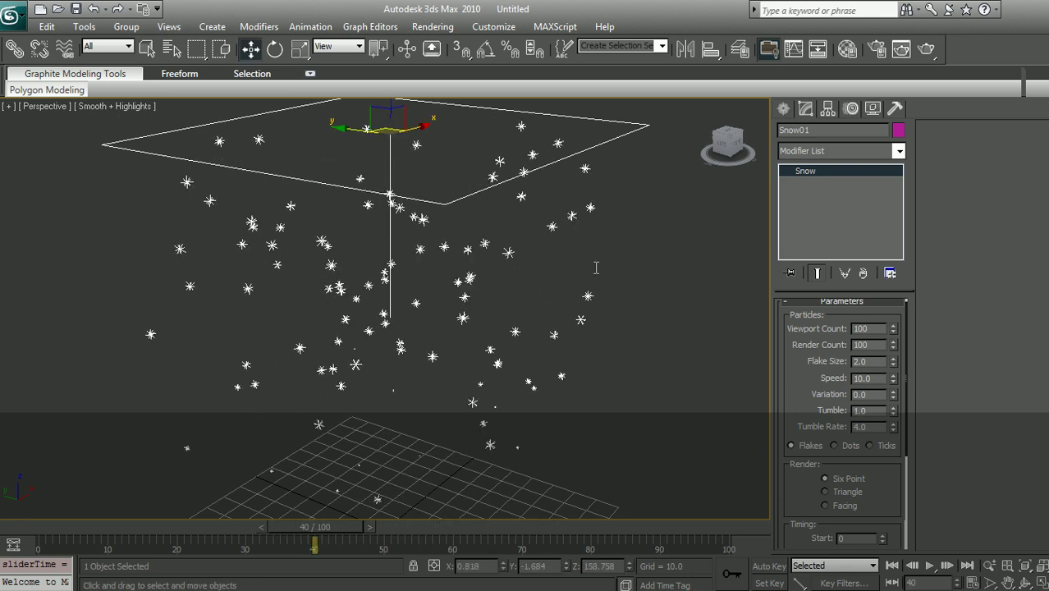
Set the snow's Tumble Rate back to 1 and switch the particle display to Dots
key("Return")
middle_click_drag(593, 265, 594, 267)
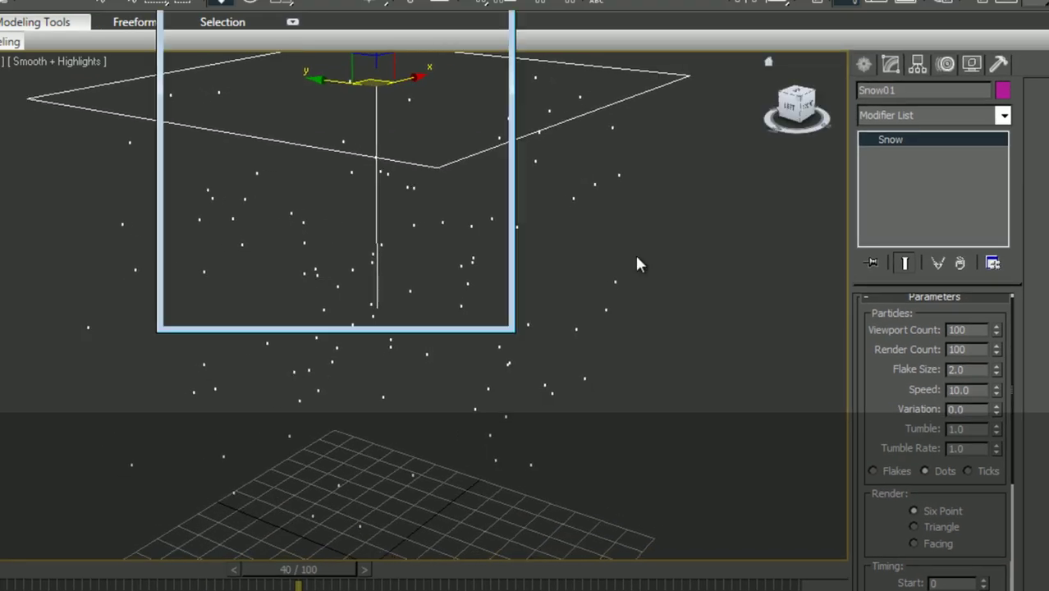
Test-render the Perspective view with the particles displayed as Dots and as Ticks
key("shift+q")
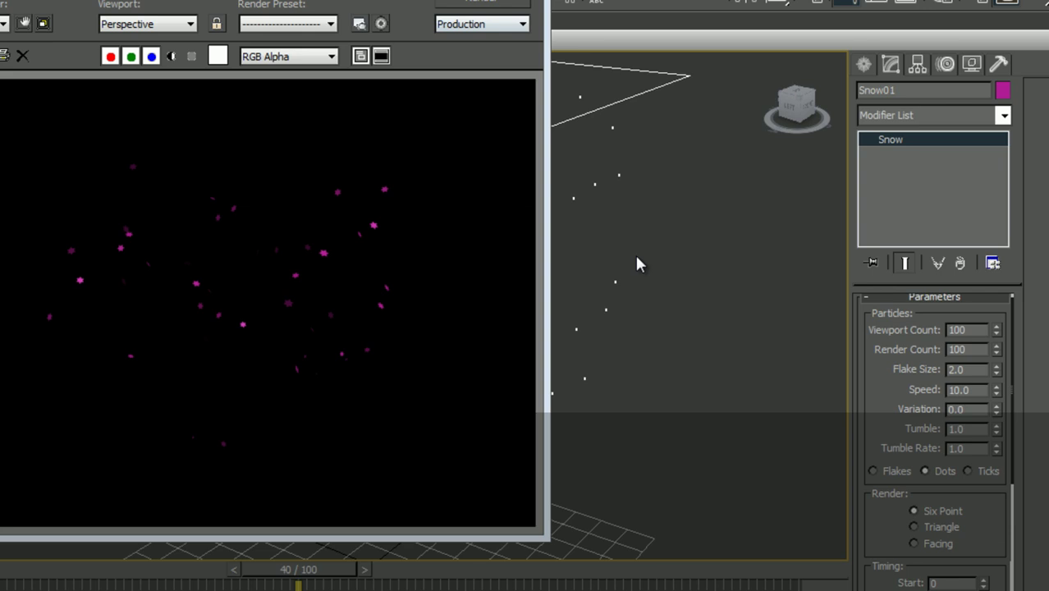
key("alt+F4")
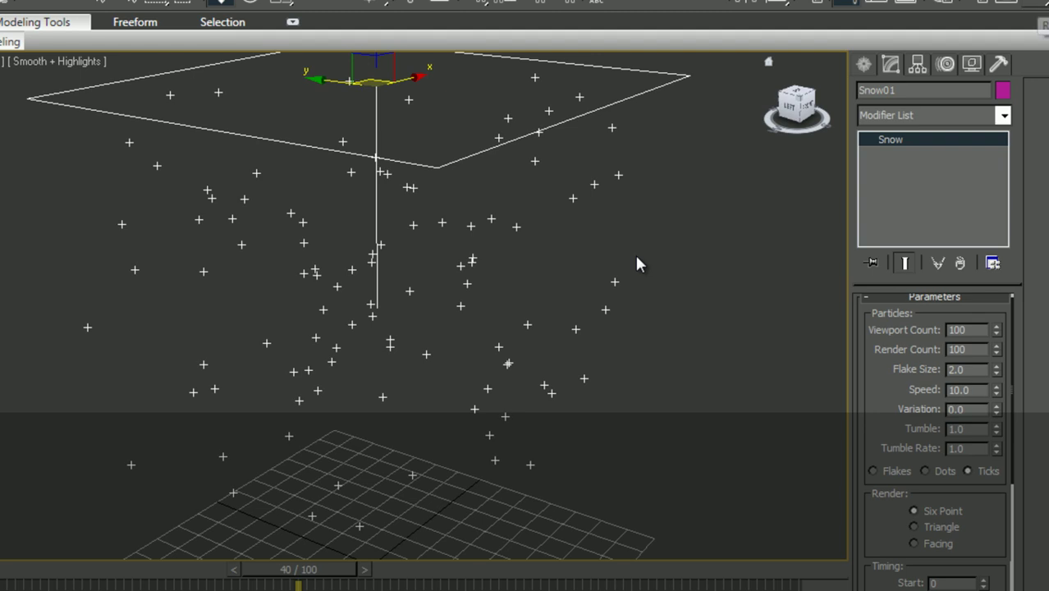
key("shift+q")
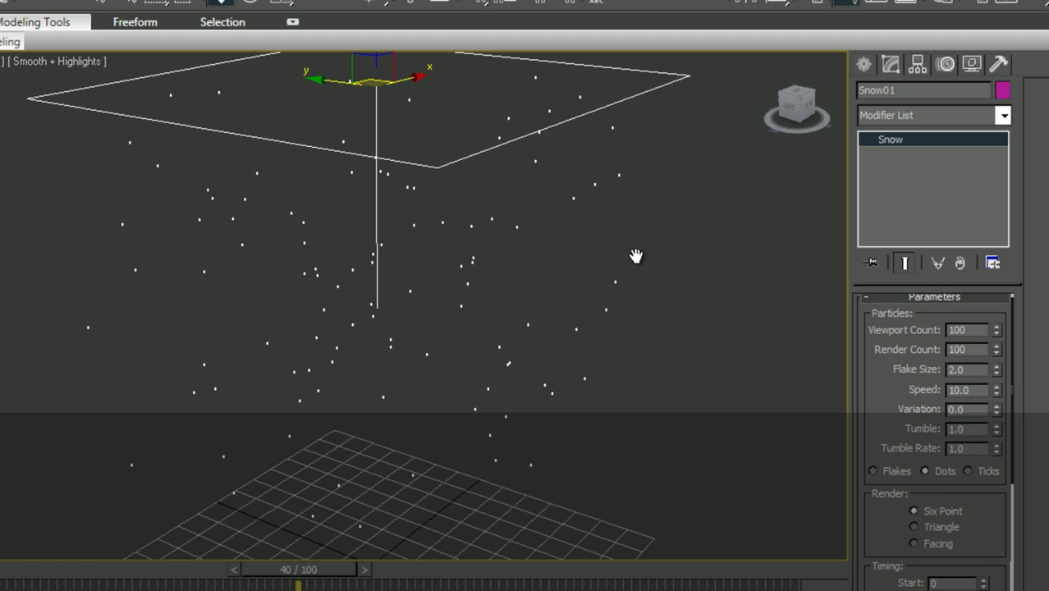
Compare the Dots and Ticks particle displays while scrubbing to frame 42, and set the display back to Flakes
key("ctrl+z")
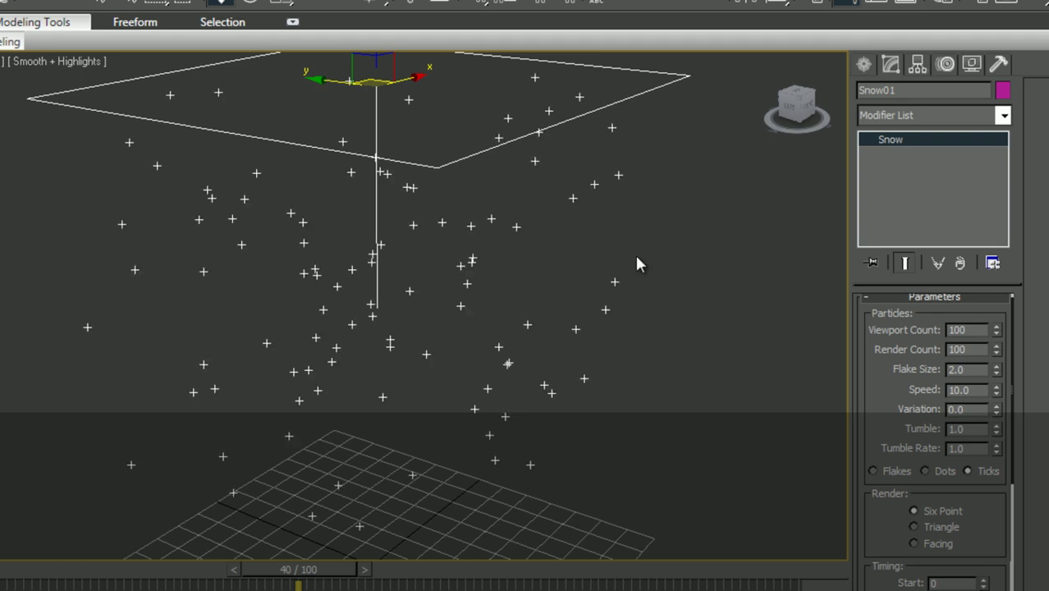
key("/")
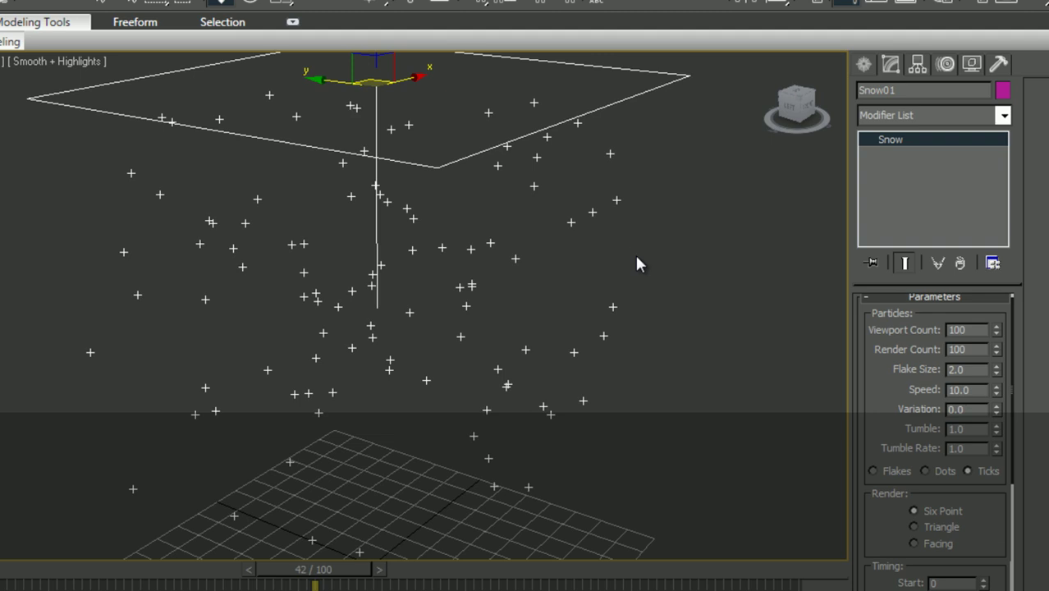
key("ctrl+z")
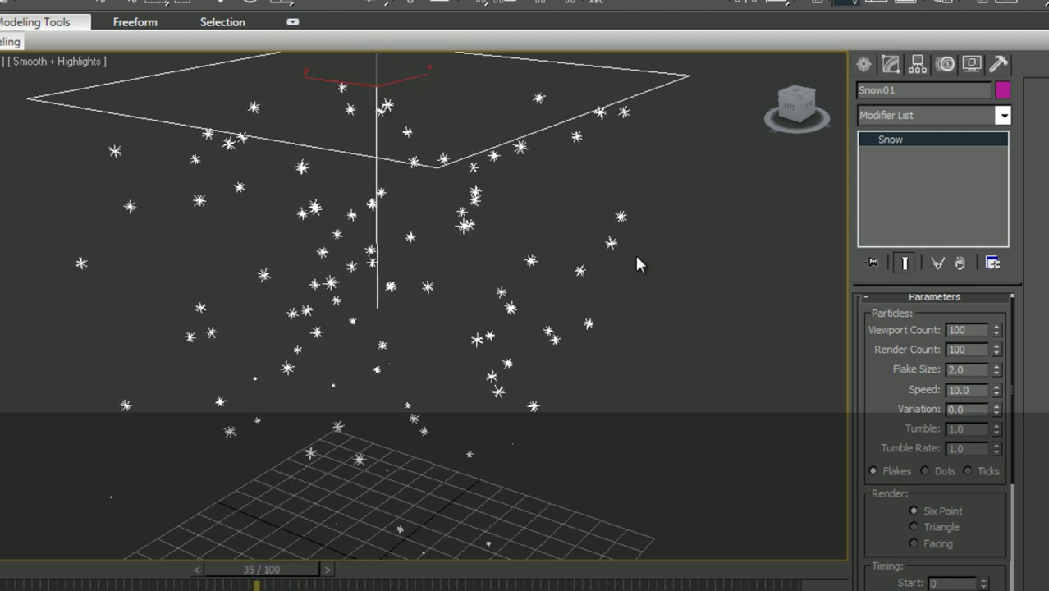
Set the snow's render shape to Triangle, test-render the Perspective view at frame 36, and change the shape to Facing
scroll(636, 256, "down", 4)
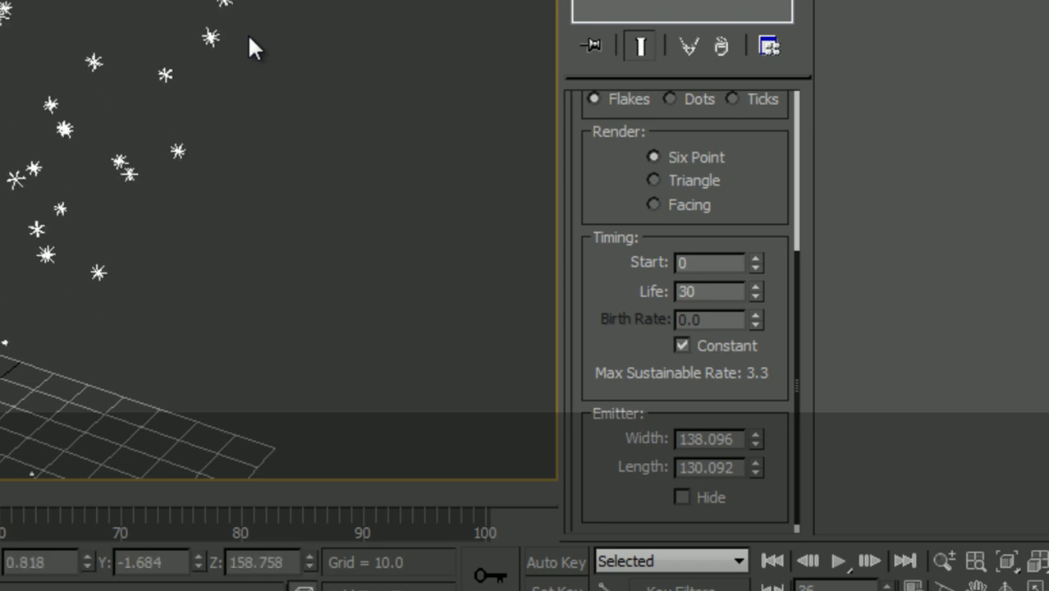
key("shift+q")
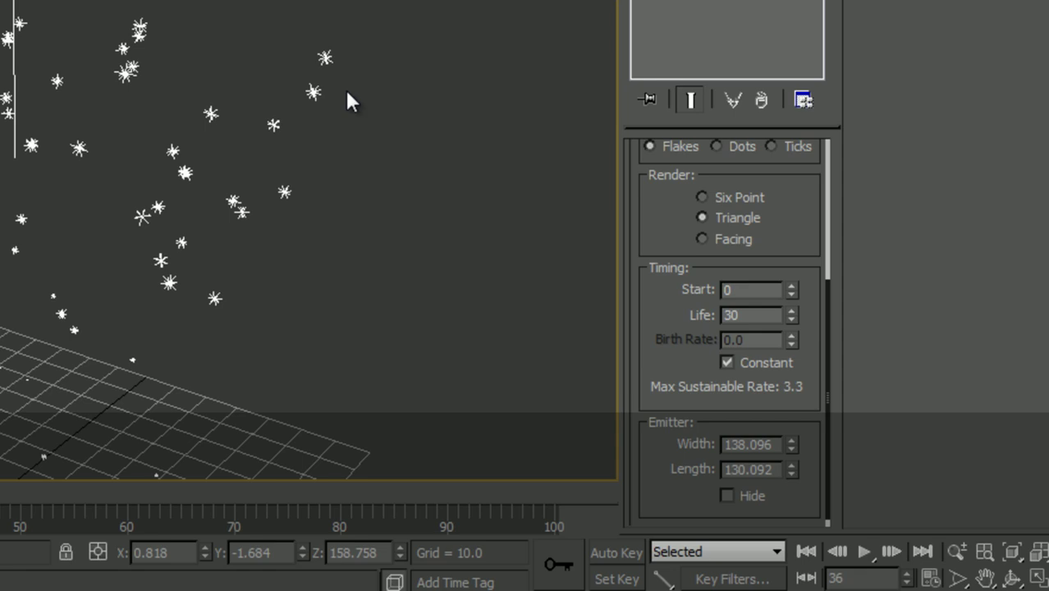
key("shift+q")
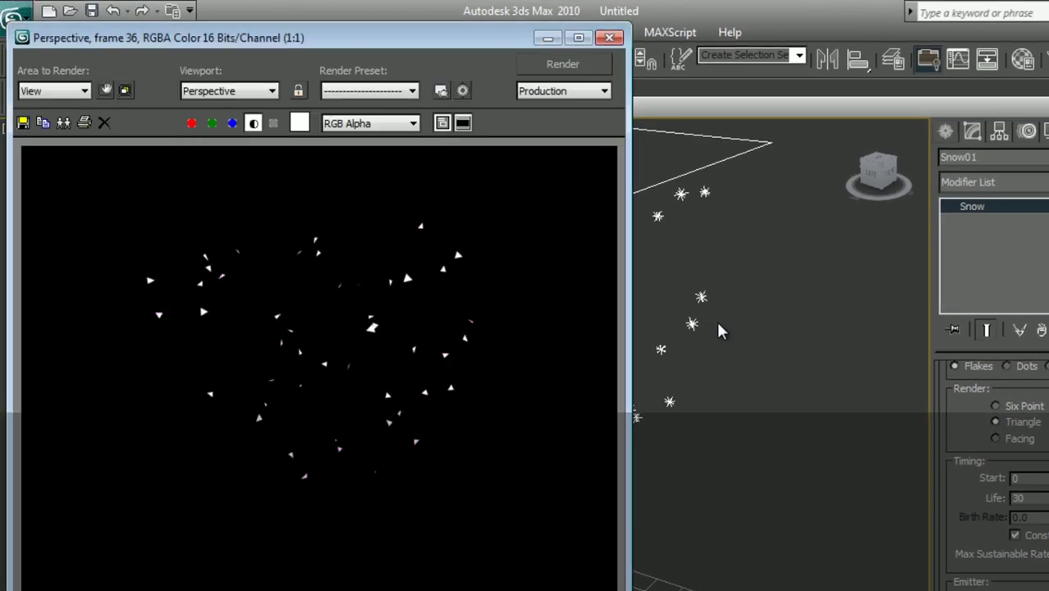
key("alt+F4")
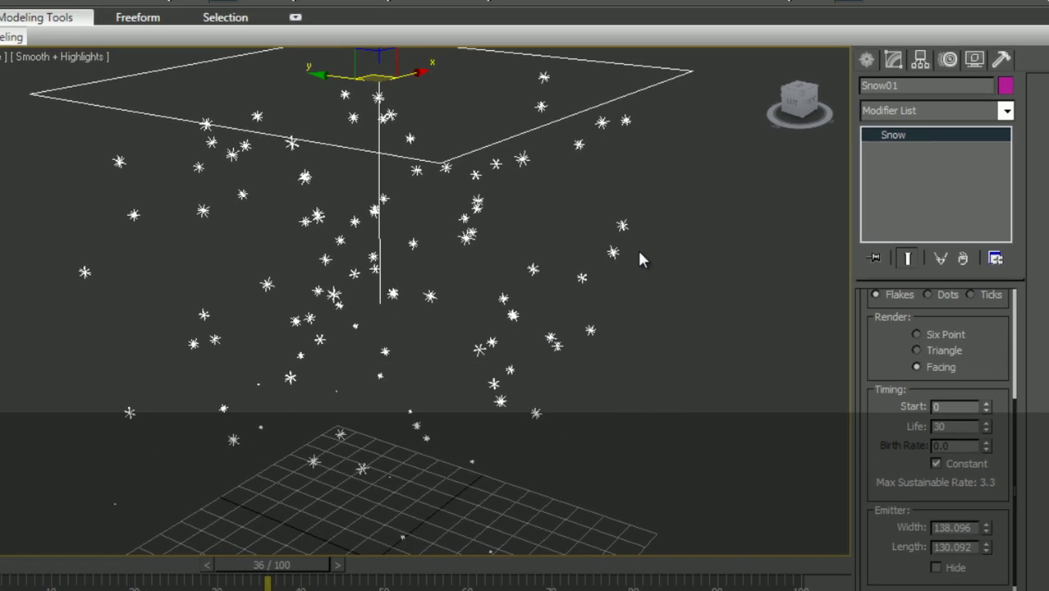
Test-render the Perspective view at frame 36 with the Facing shape, close the render, and bring up the snow's Timing parameters
middle_click_drag(639, 259, 638, 251)
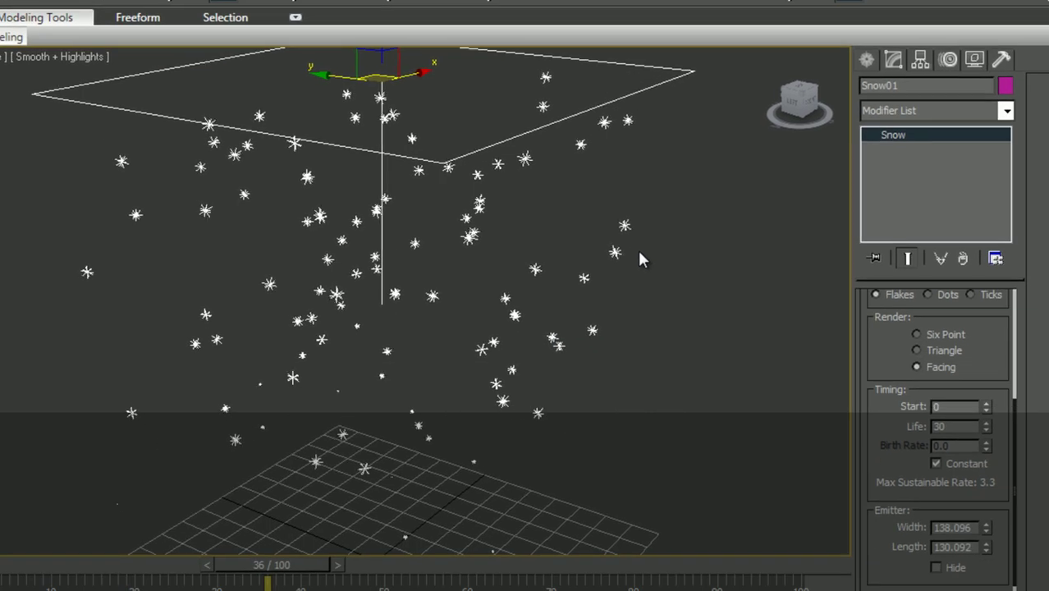
key("shift+q")
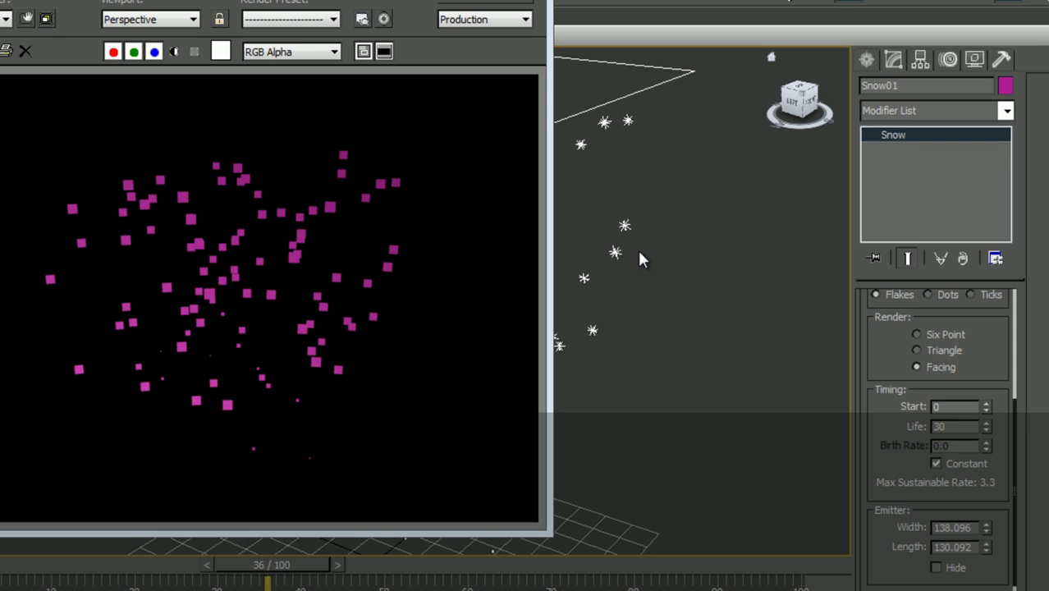
key("alt+F4")
scroll(933, 435, "up", 3)
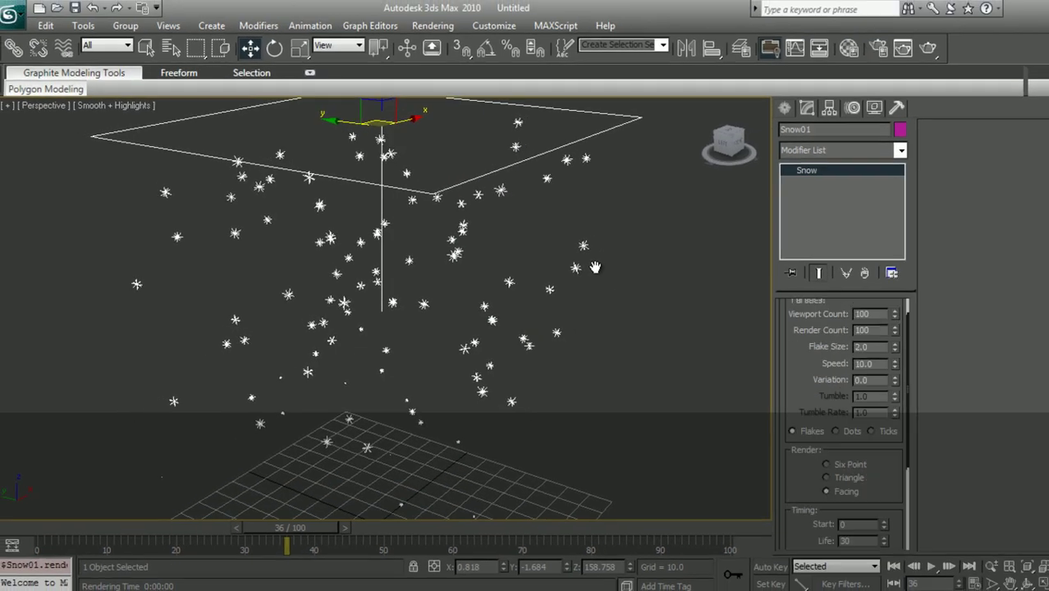
scroll(845, 422, "up", 1)
scroll(845, 423, "down", 4)
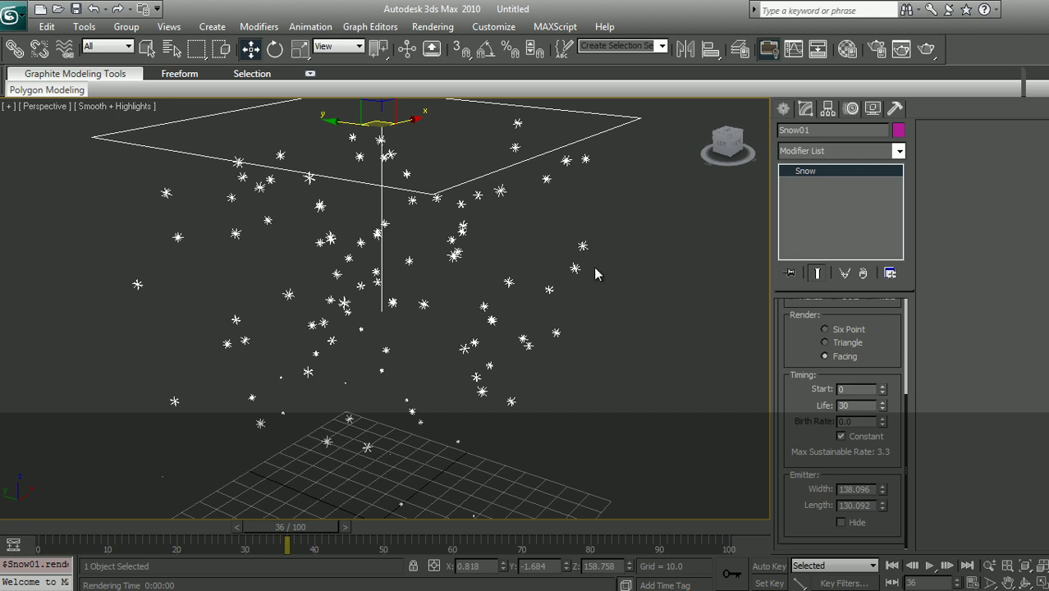
Go to frame 10 and set the snow's emission Start to 10
left_click_drag(290, 526, 118, 527)
double_click(935, 395)
type("10")
key("Return")
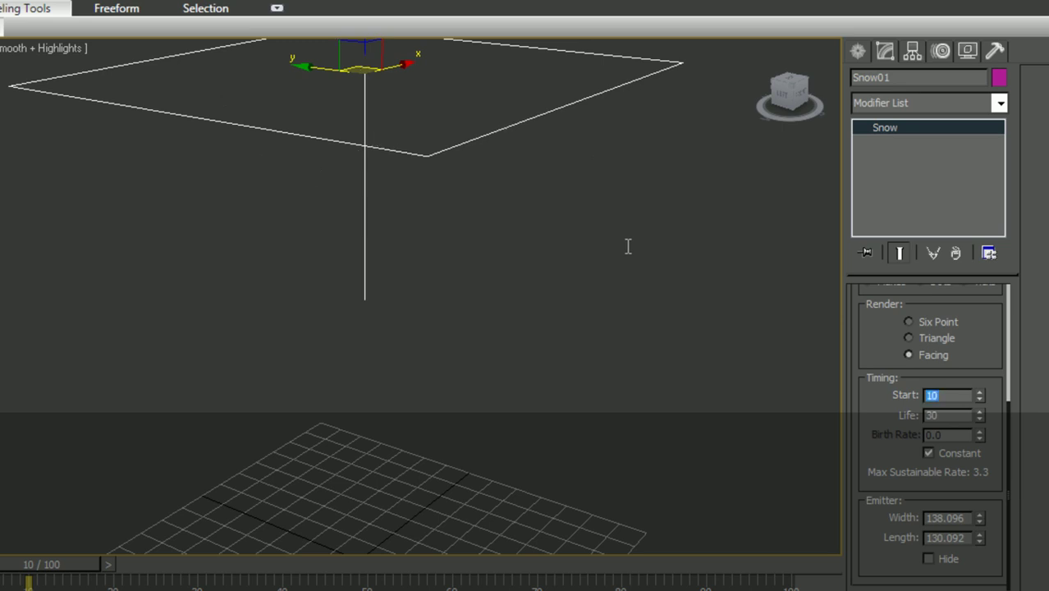
Scrub the animation between frames 8 and 37 to check the snow emission around its start frame
left_click_drag(62, 564, 62, 564)
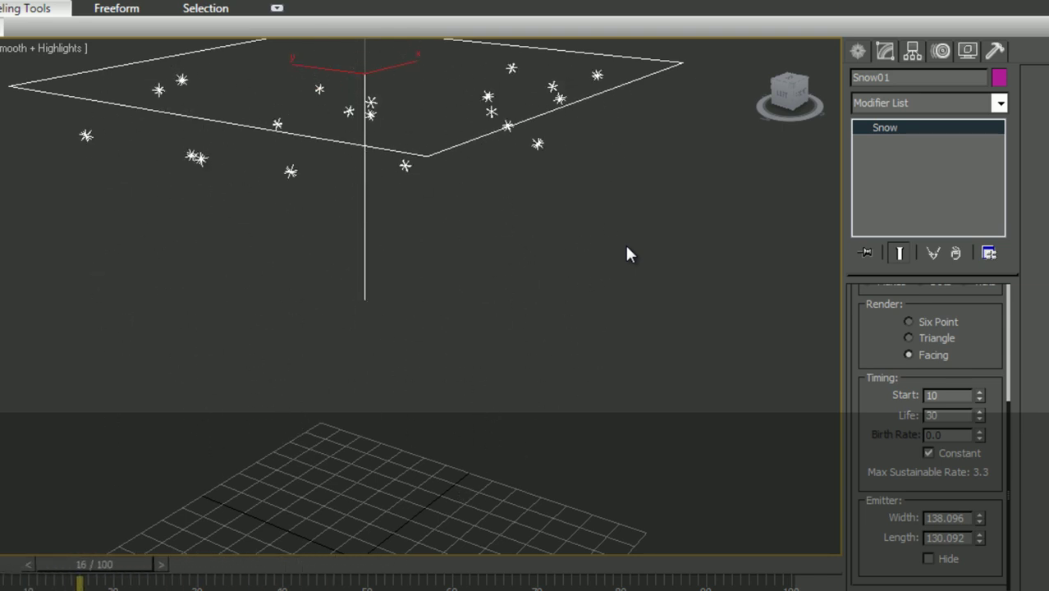
key("w")
key("slash")
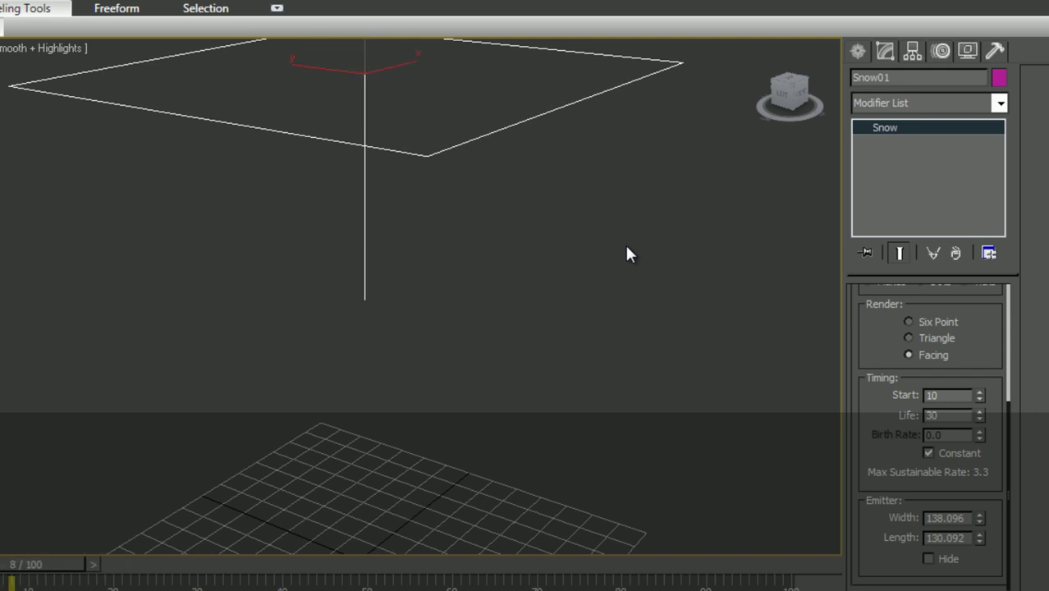
key("slash")
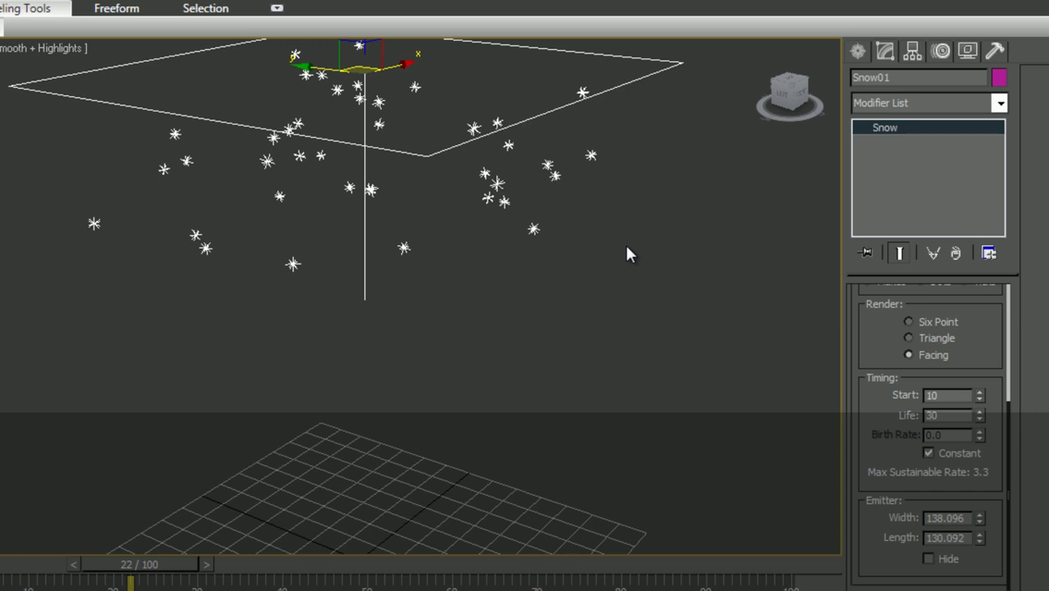
key("slash")
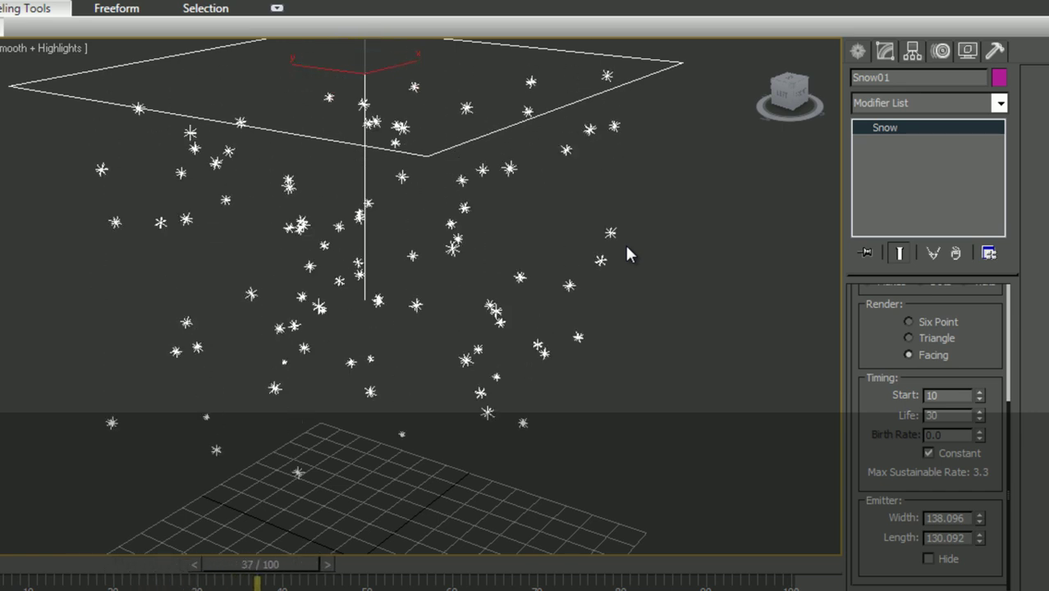
key("period")
key("comma")
key("comma")
key("comma")
key("comma")
key("comma")
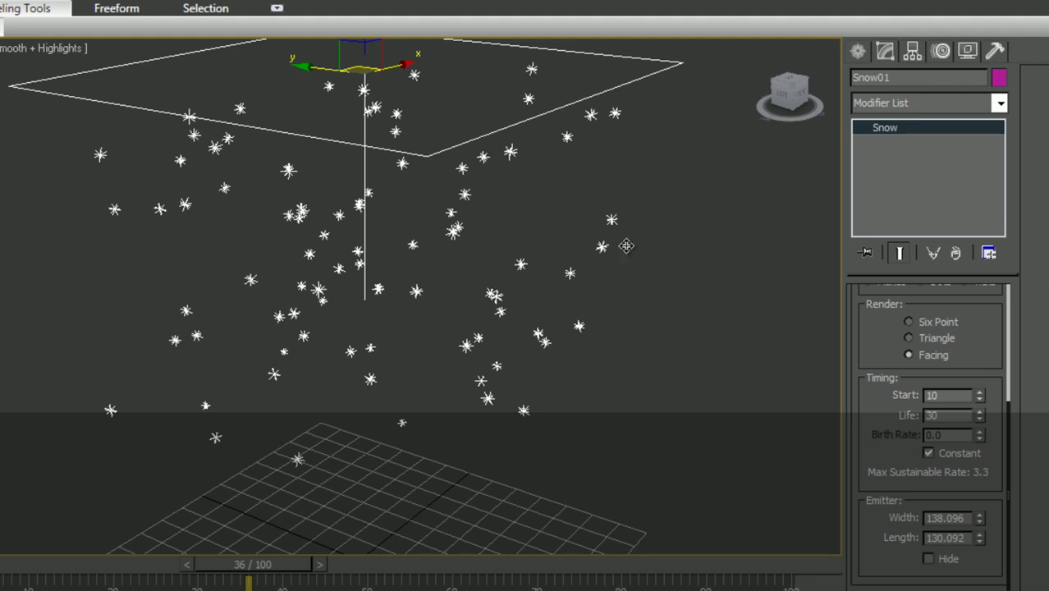
Scrub between frames 42 and 29 to examine how the flakes behave over their Life of 30 frames
key("slash")
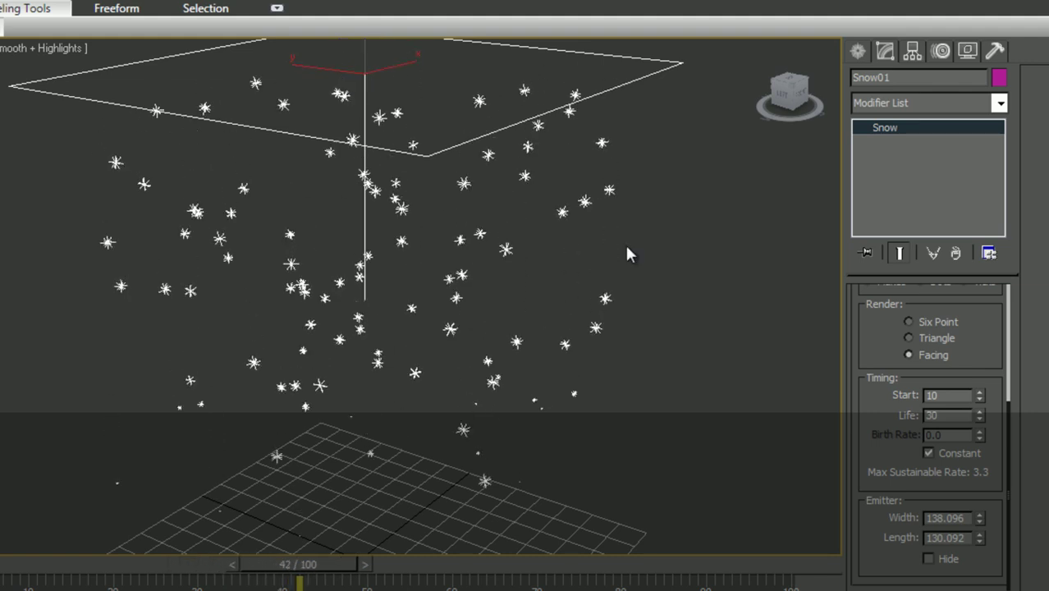
key("slash")
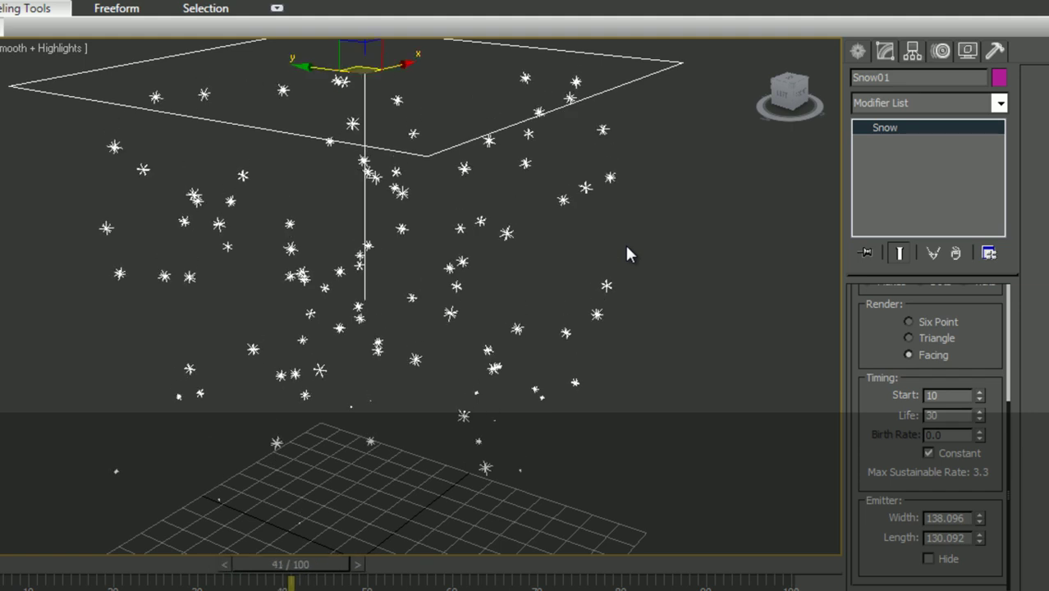
key("comma")
key("comma")
key("comma")
key("comma")
key("comma")
key("comma")
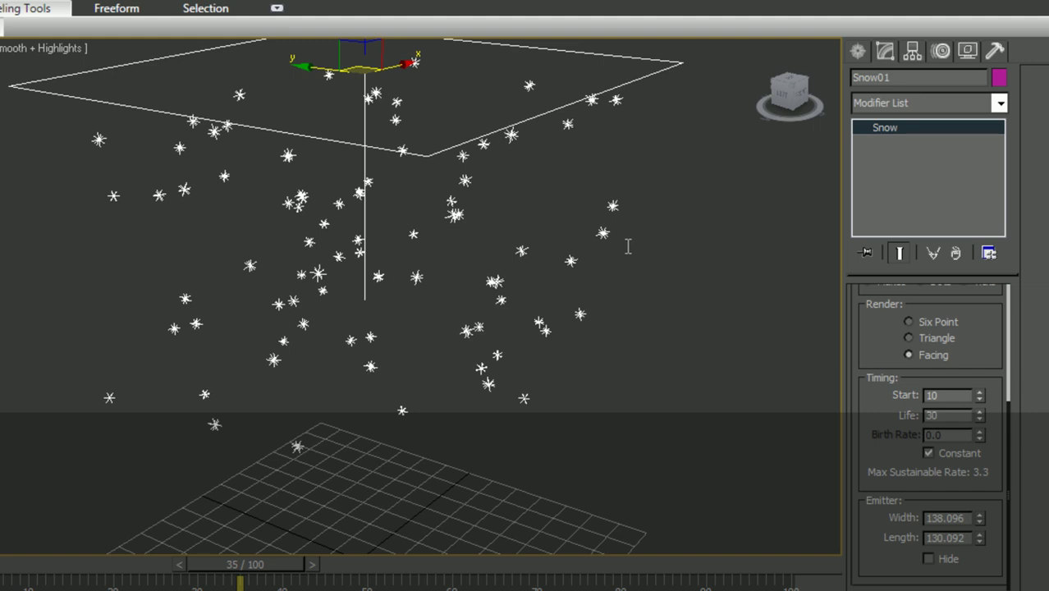
key("slash")
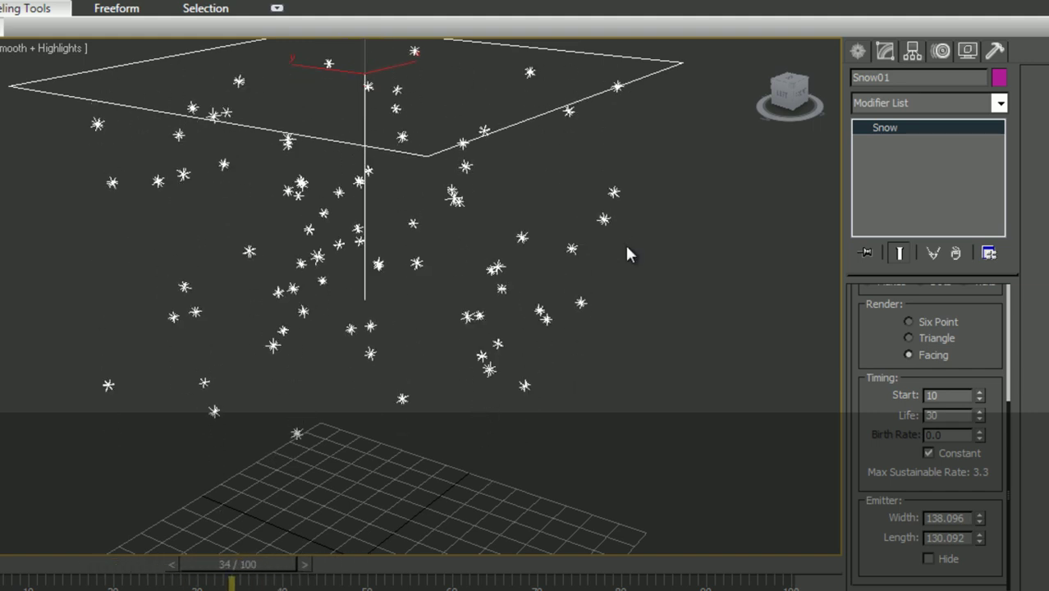
key("slash")
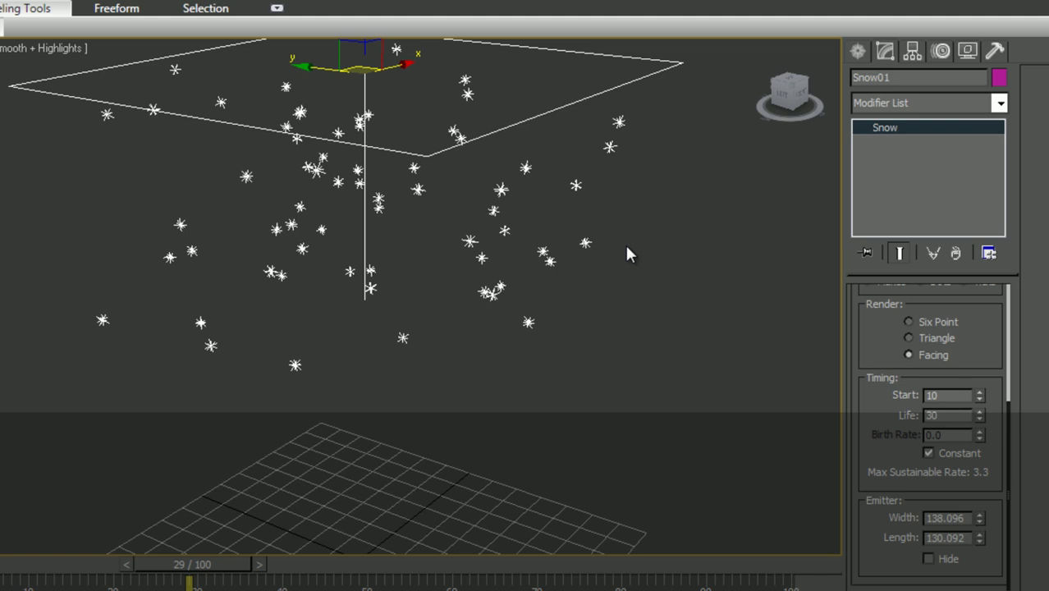
key("slash")
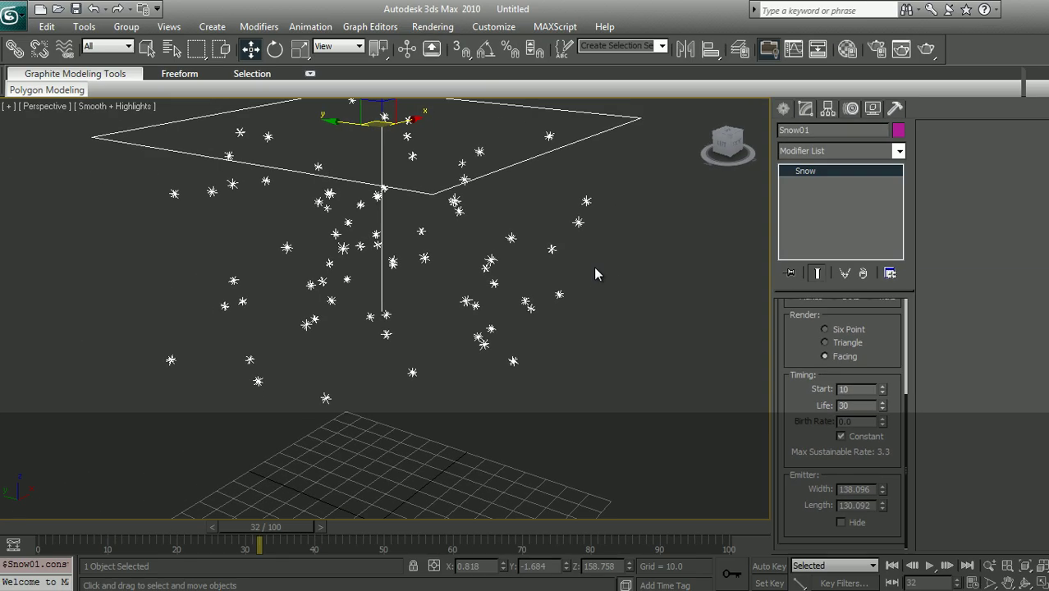
Compare the snowfall with the Constant birth rate off and on while scrubbing to frames 60, 12 and 79
key("ctrl+z")
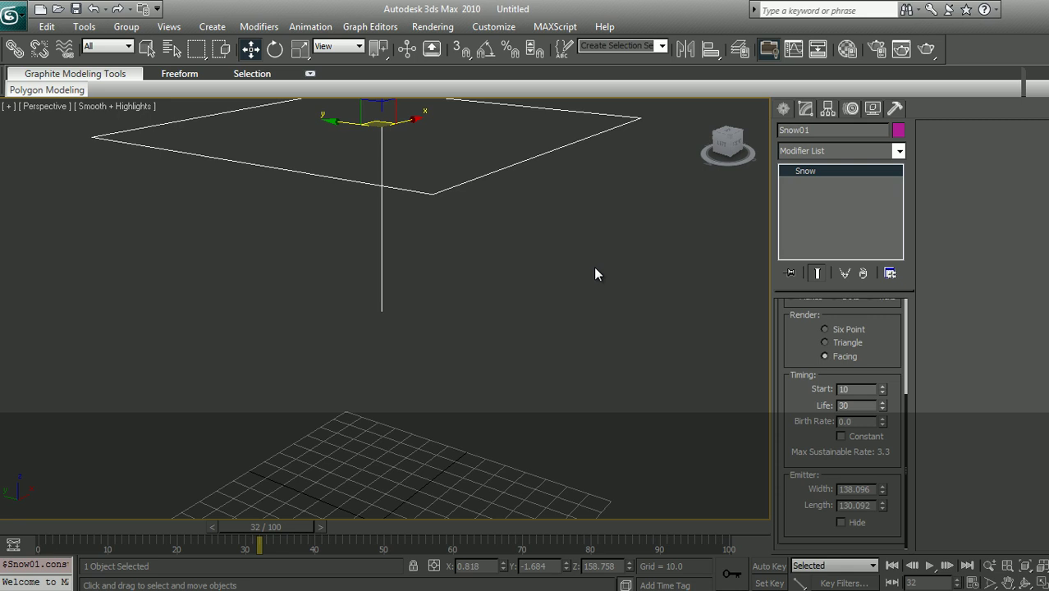
key("ctrl+y")
left_click_drag(266, 527, 444, 527)
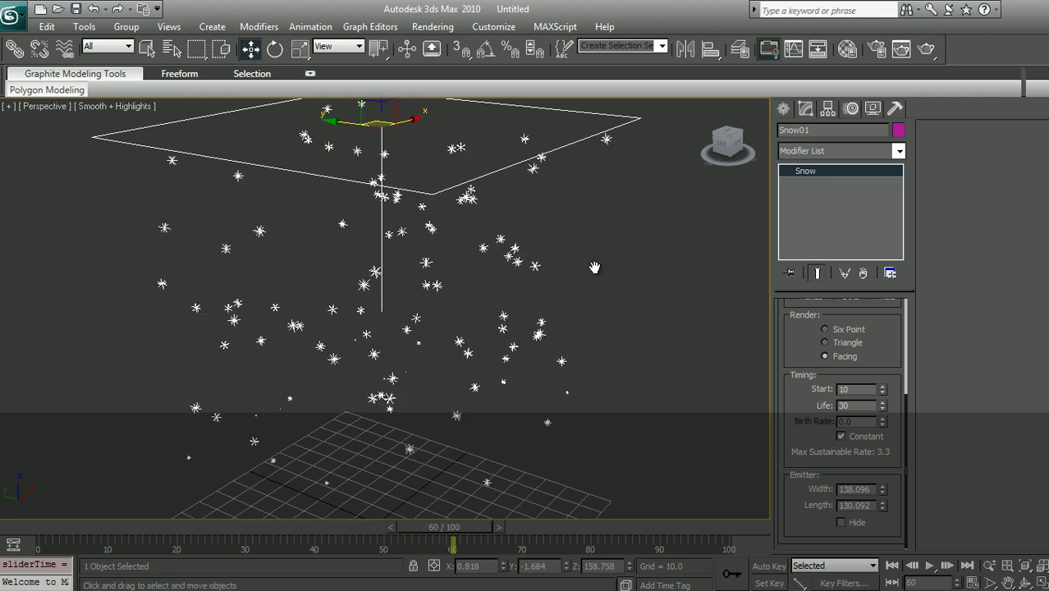
left_click(840, 436)
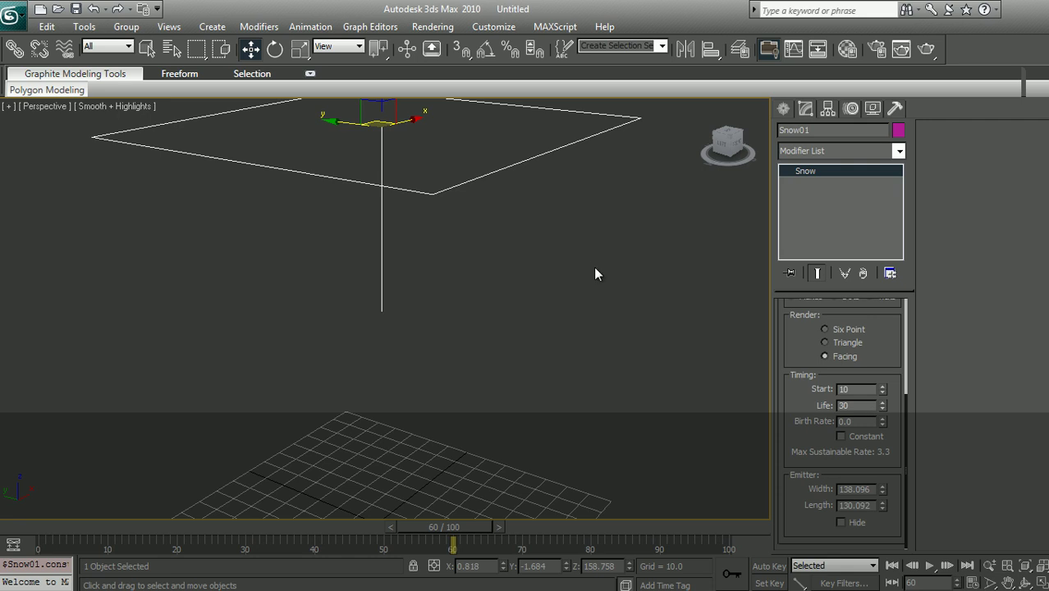
key("/")
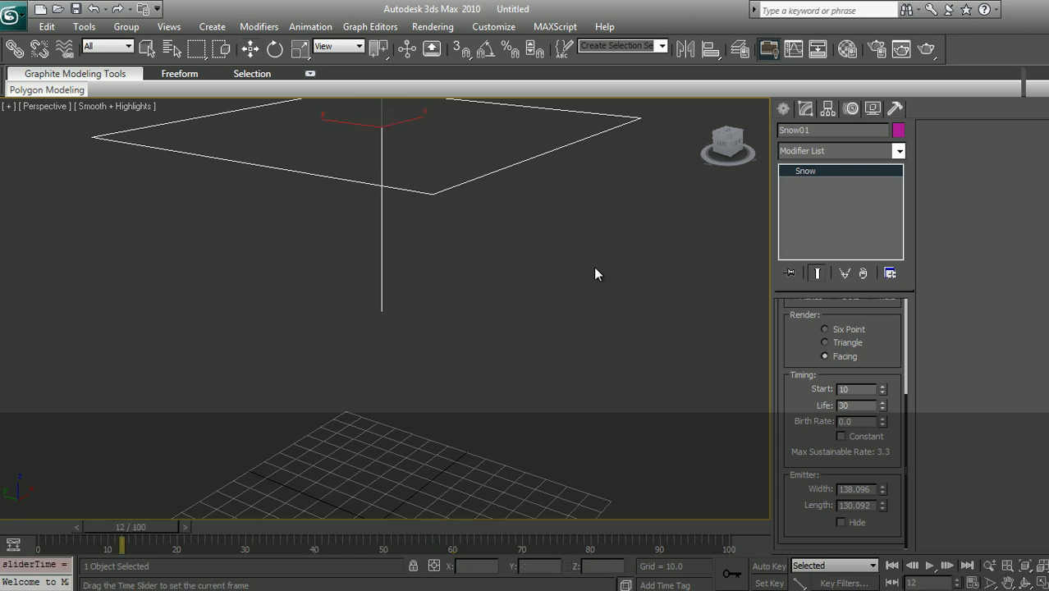
key("/")
key("ctrl+z")
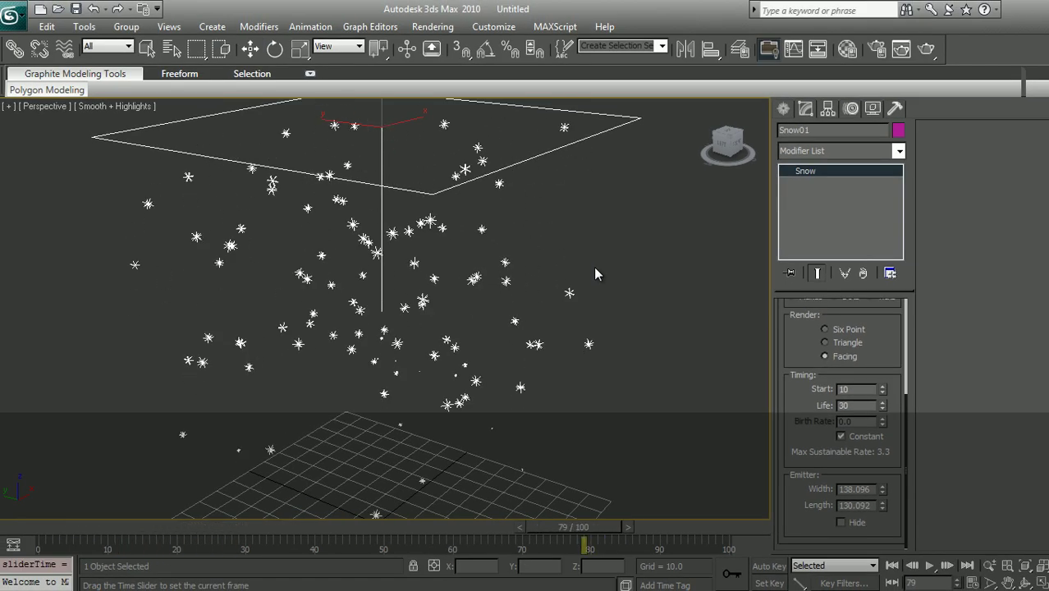
Return to frame 10 and step to frame 12 to examine how many flakes are born per frame with Constant on
key("period")
key("period")
key("comma")
key("comma")
key("period")
key("comma")
key("w")
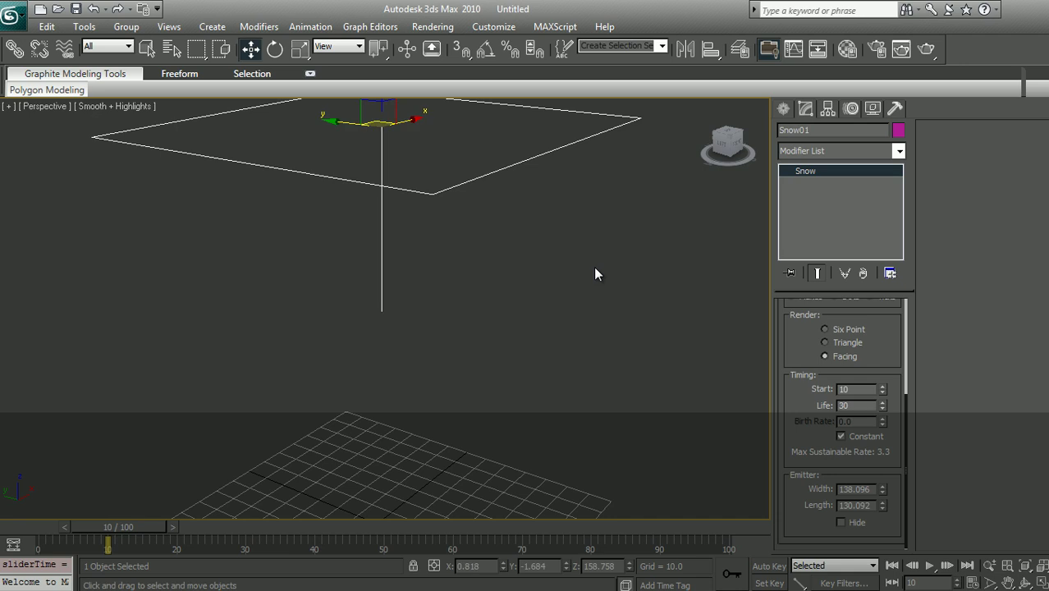
key("comma")
key("period")
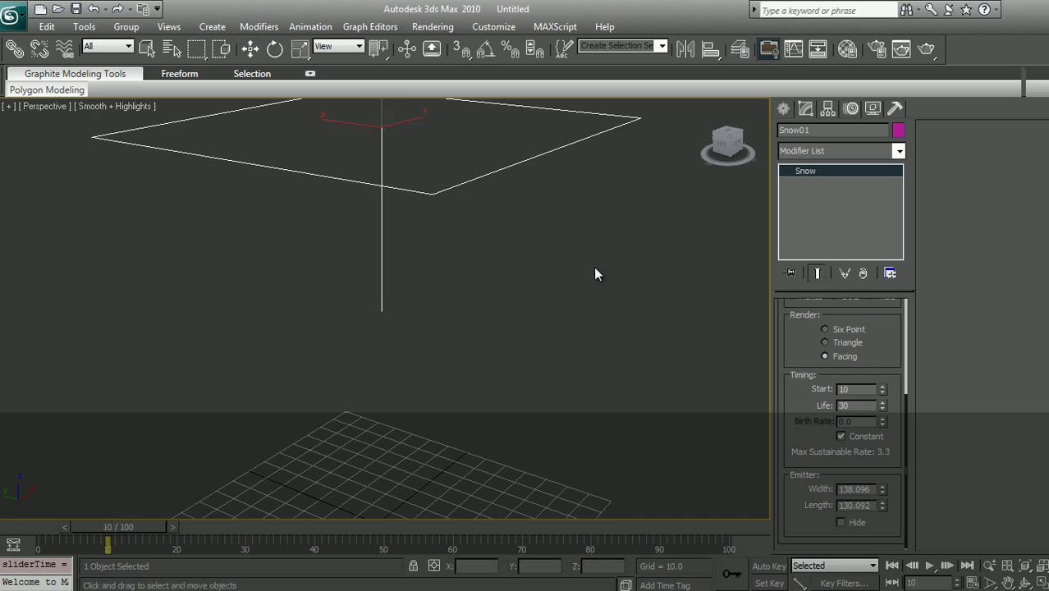
key("period")
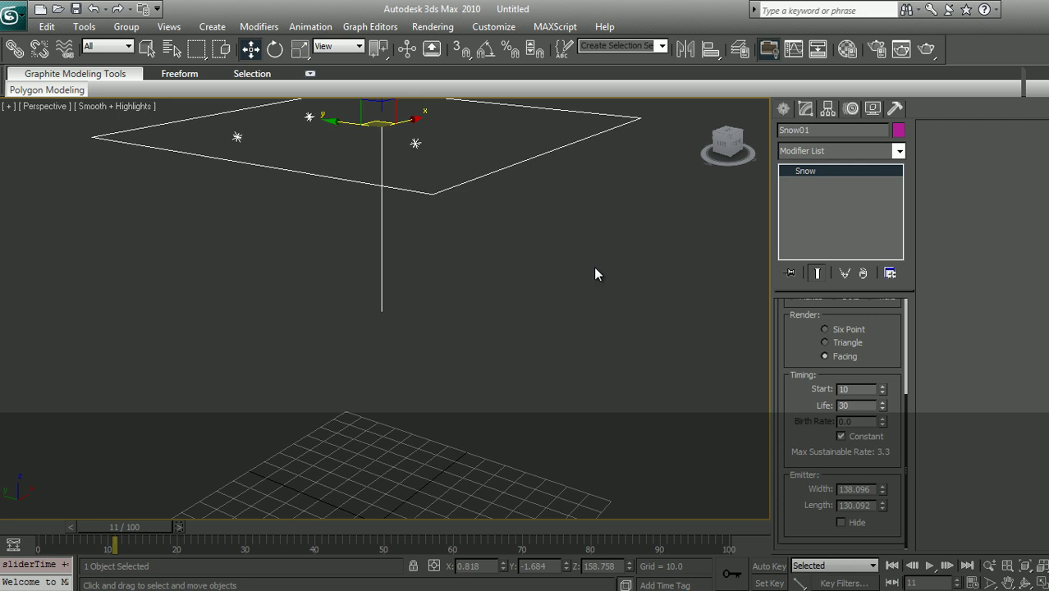
key("period")
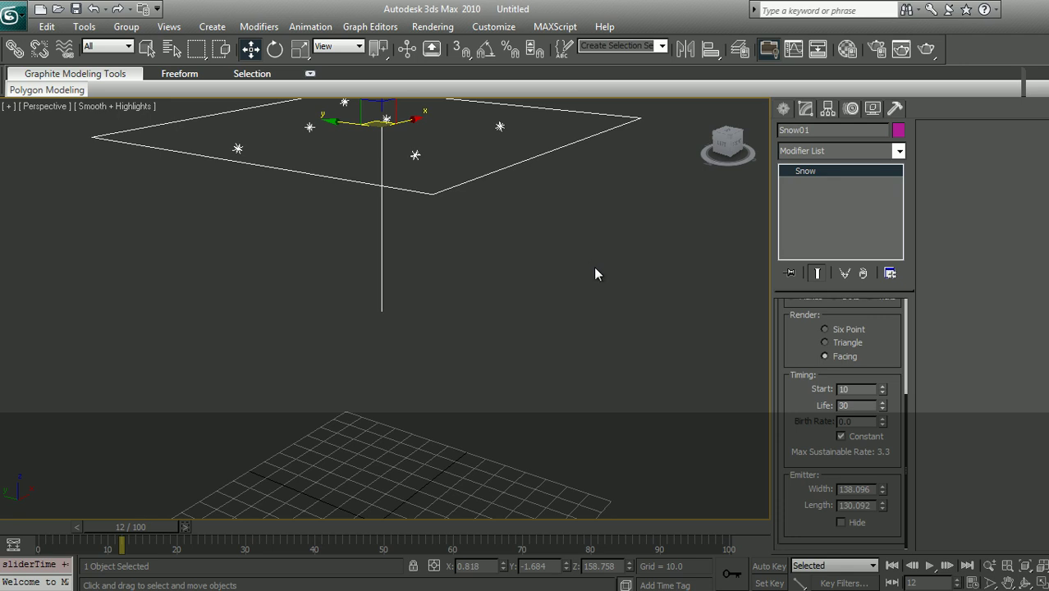
Turn off the Constant option, go back to frame 10, and set the snow's Birth Rate to 1
left_click(841, 436)
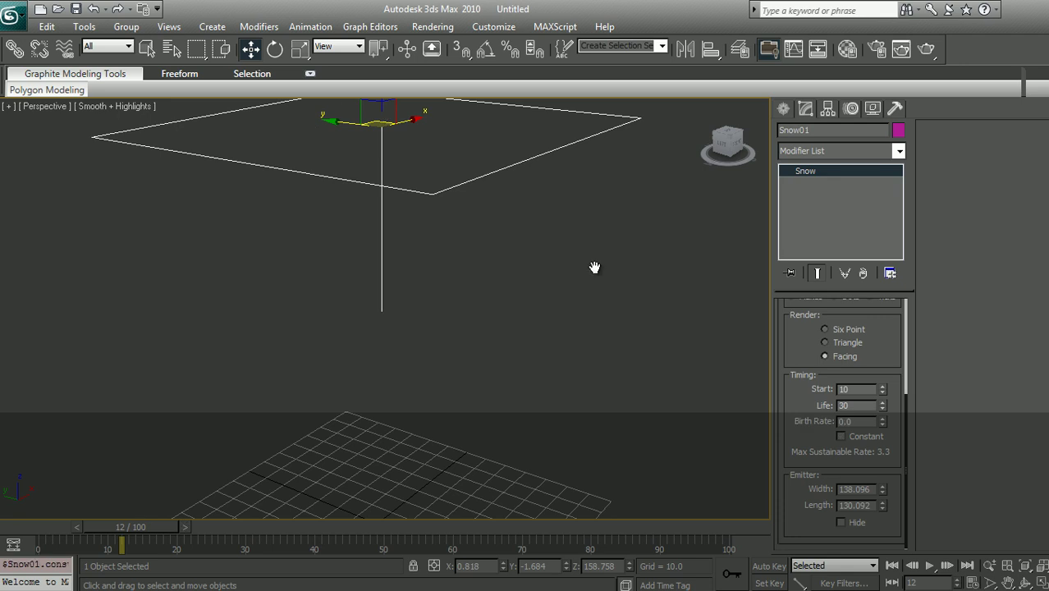
key("comma")
key("comma")
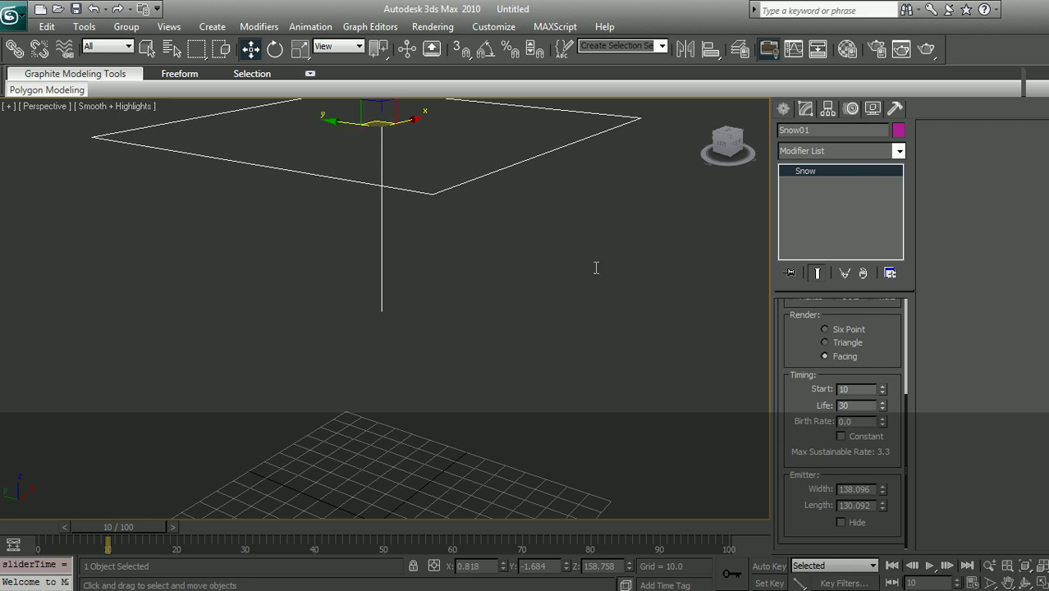
key("Tab")
type("1")
key("Tab")
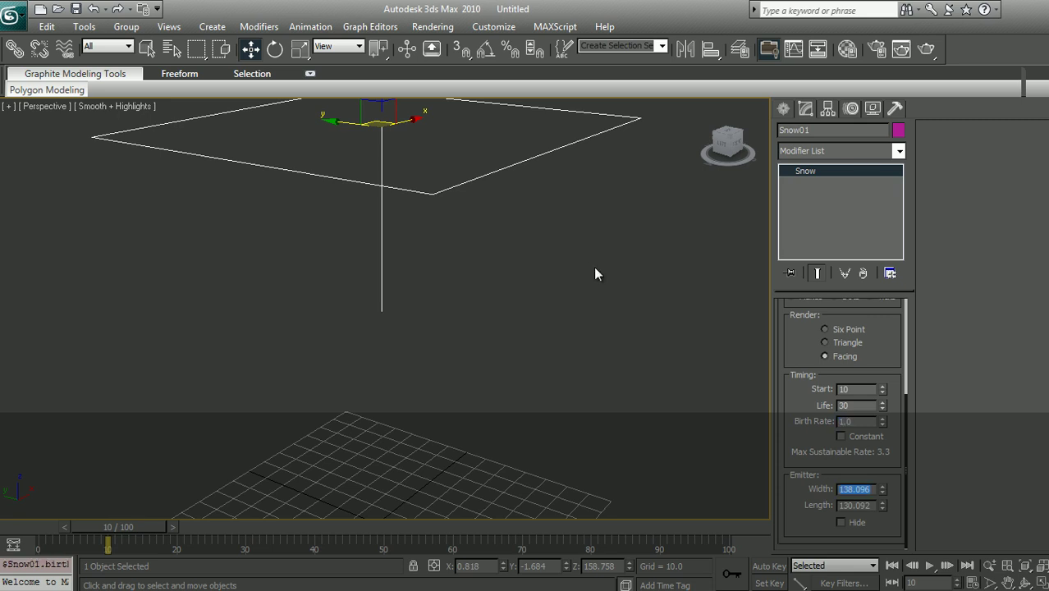
Advance from frame 10 to frame 71 to review the snowfall at a Birth Rate of 1, with the whole emitter and grid in view
key("comma")
key("period")
key("w")
key("period")
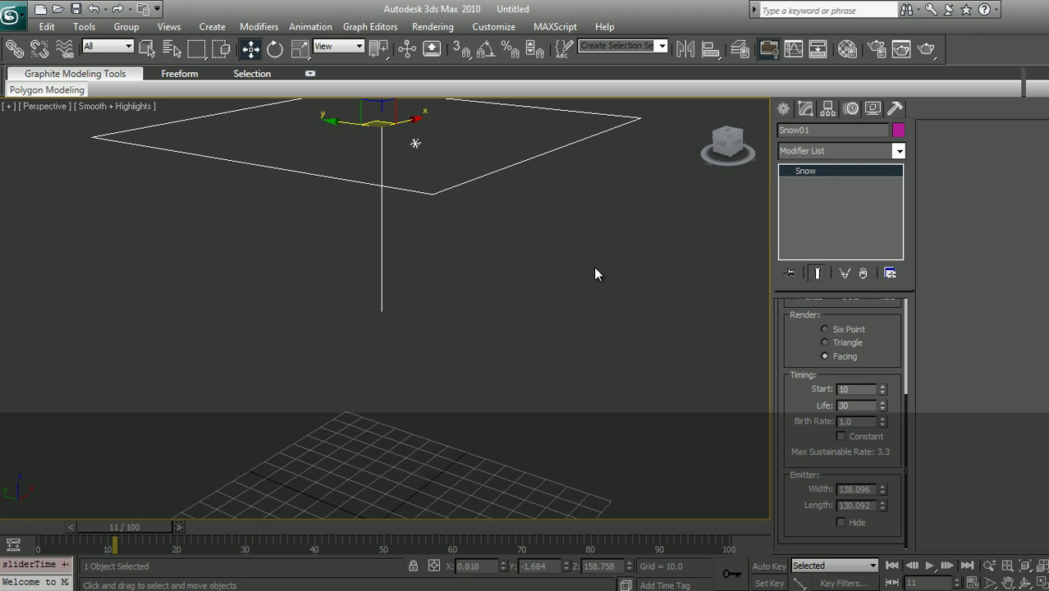
key("period")
key("period")
key("period")
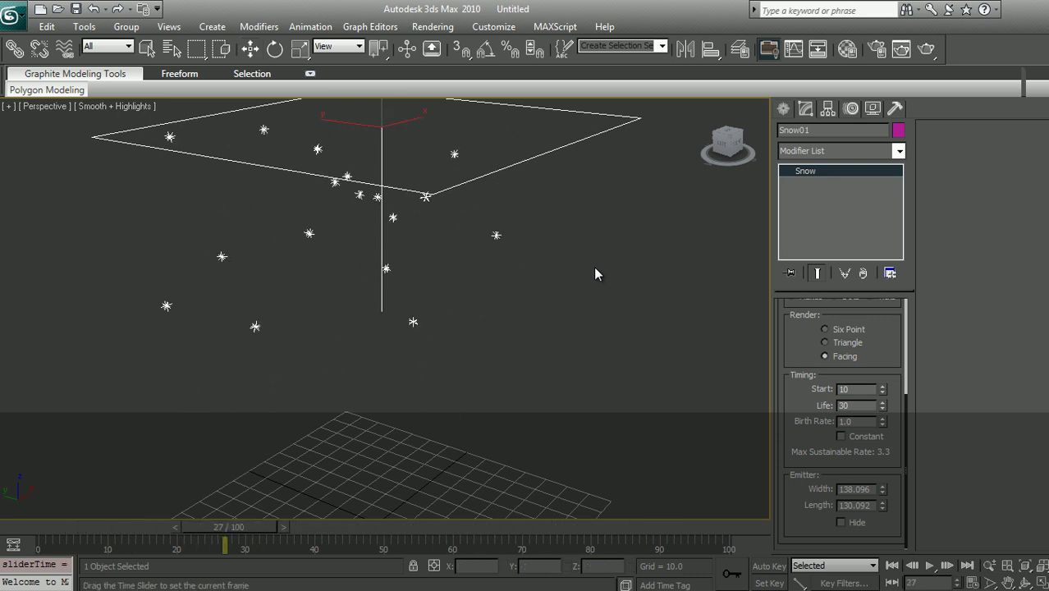
key("w")
scroll(596, 274, "down", 3)
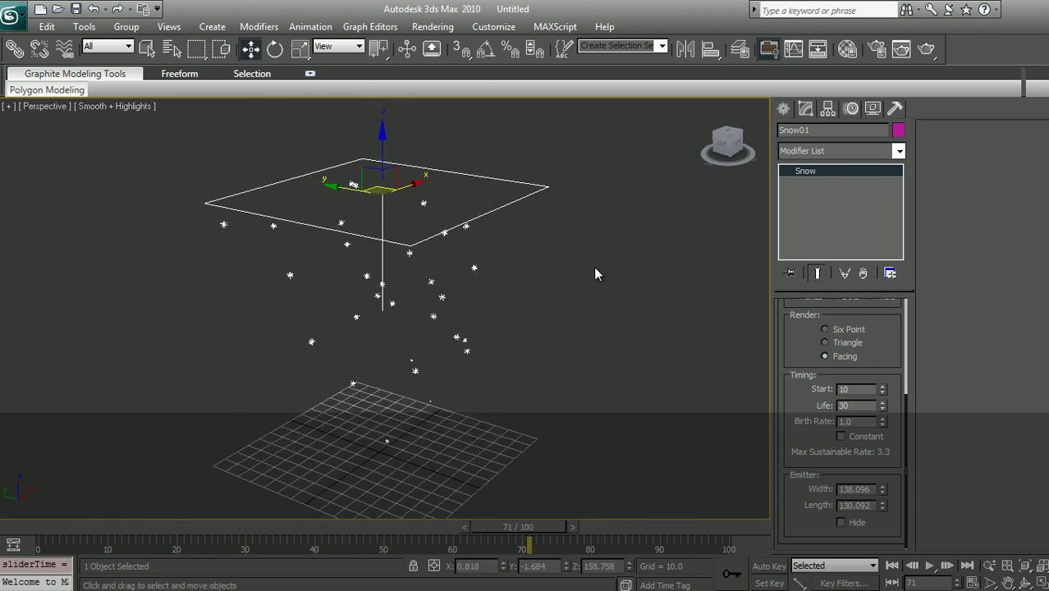
middle_click_drag(595, 274, 598, 222)
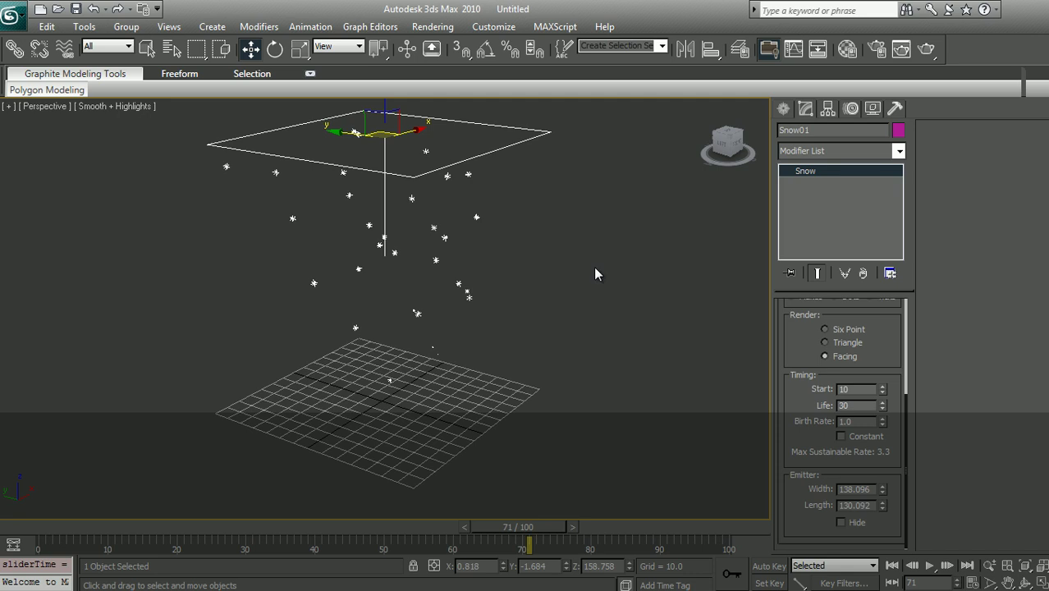
Rewind the snow animation to frame 10 and then to frame 0
left_click_drag(518, 527, 112, 526)
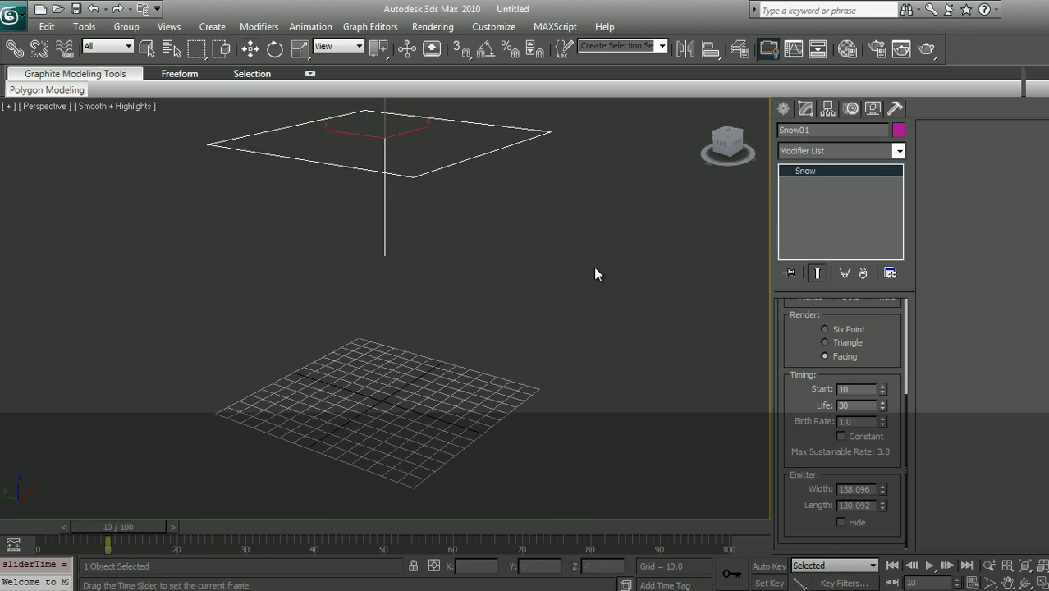
key("w")
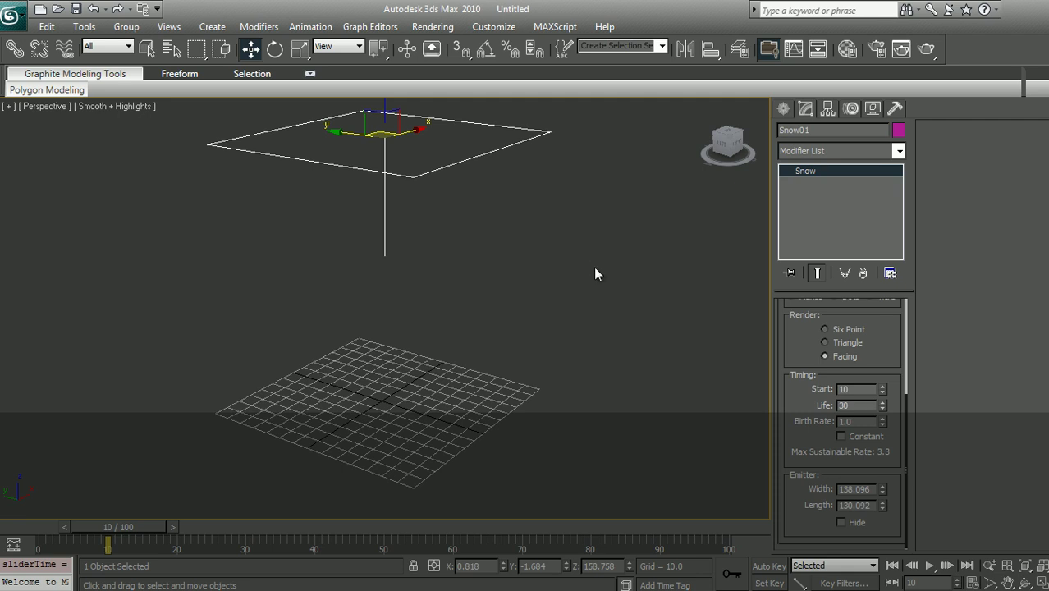
key("shift+z")
key("Home")
key("slash")
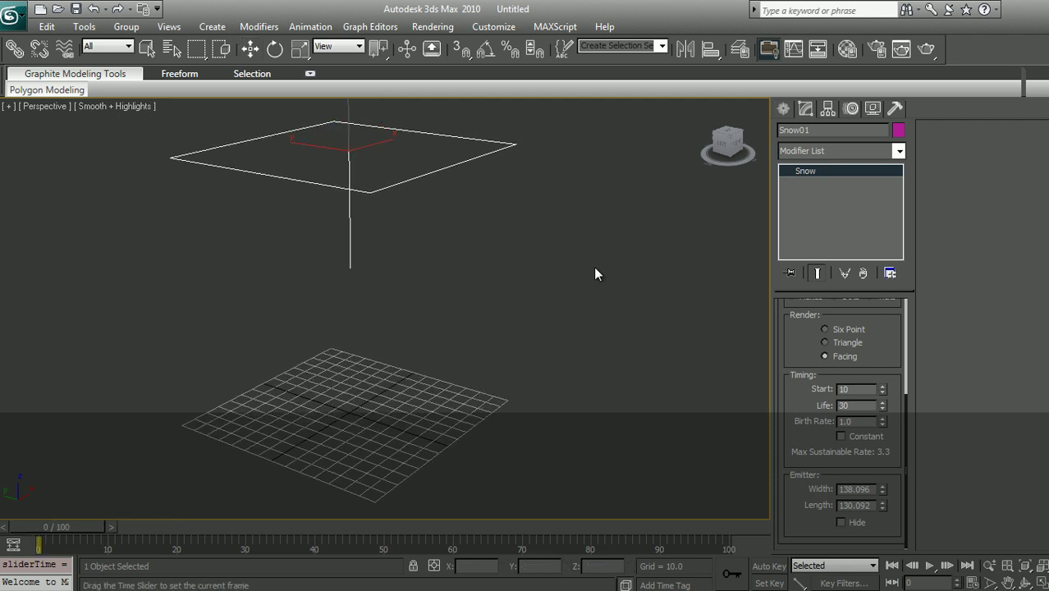
Set the snow's Start time to frame 0 with the animation rewound
key("slash")
key("Home")
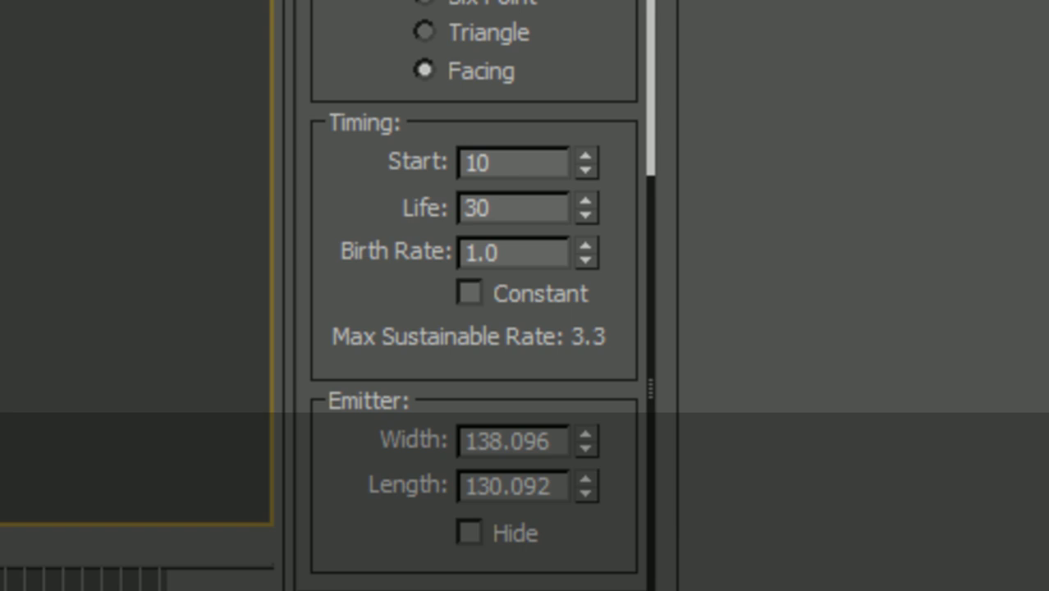
type("0")
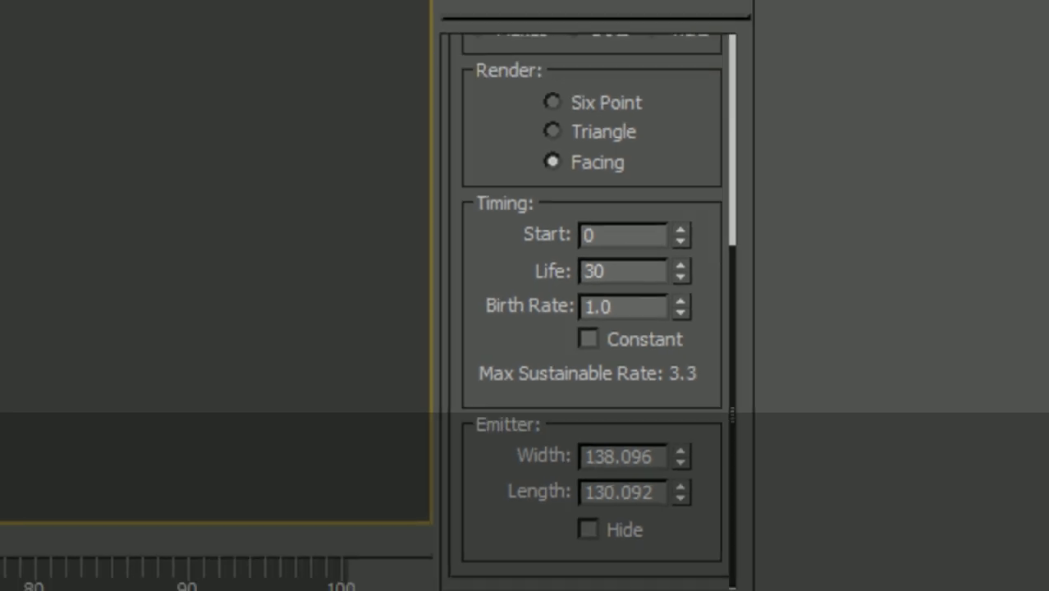
Turn on Auto Key and set the snow's Birth Rate to 0 at frame 0
type("n")
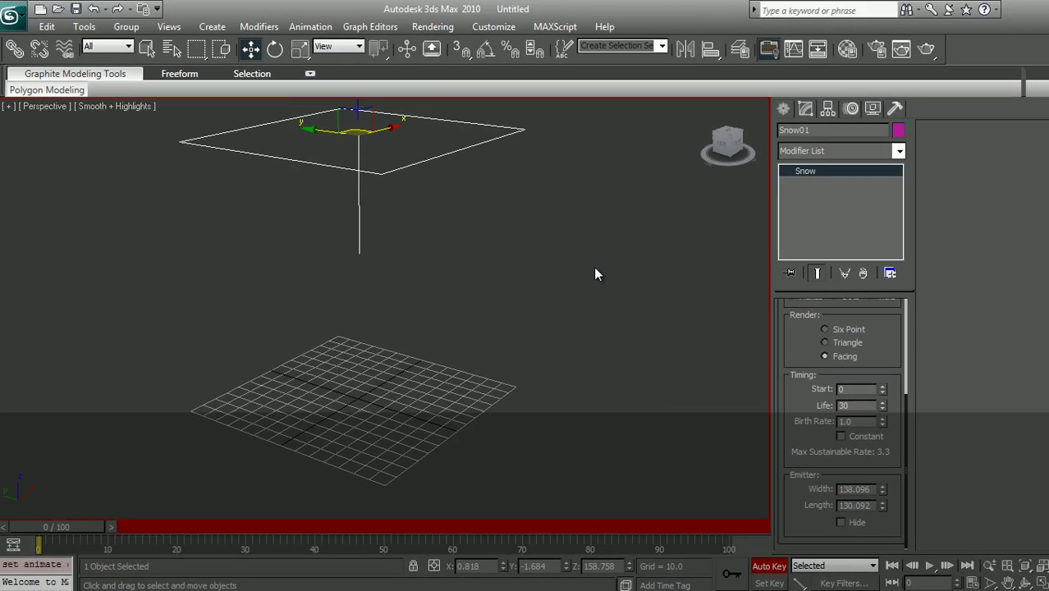
type("/")
key("Home")
middle_click(597, 273)
key("ctrl+z")
Go to frame 20 and key the snow's Birth Rate at 5
key("slash")
key("slash")
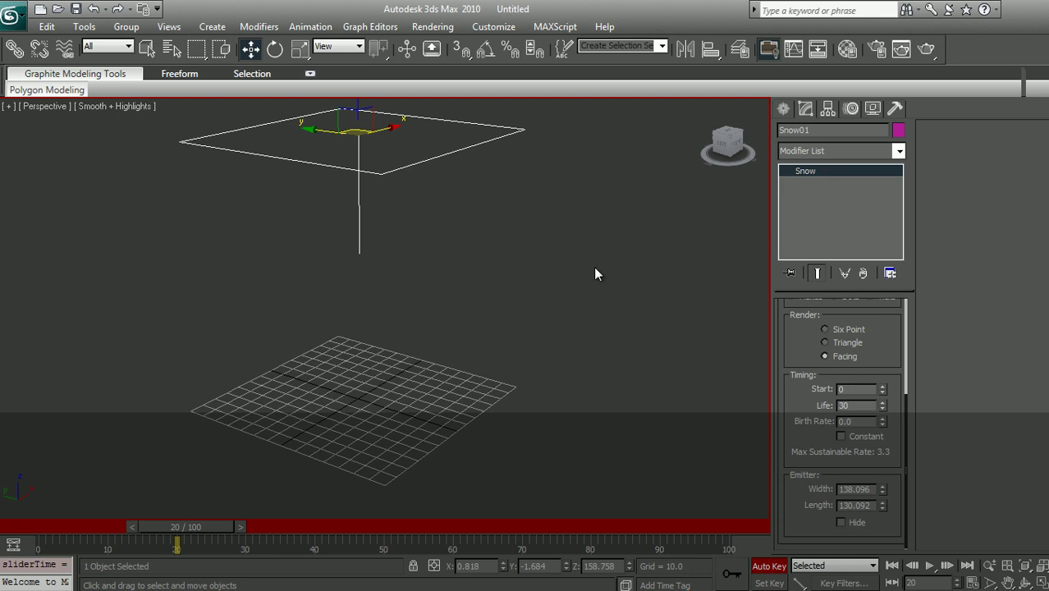
key("Tab")
type("5")
key("Tab")
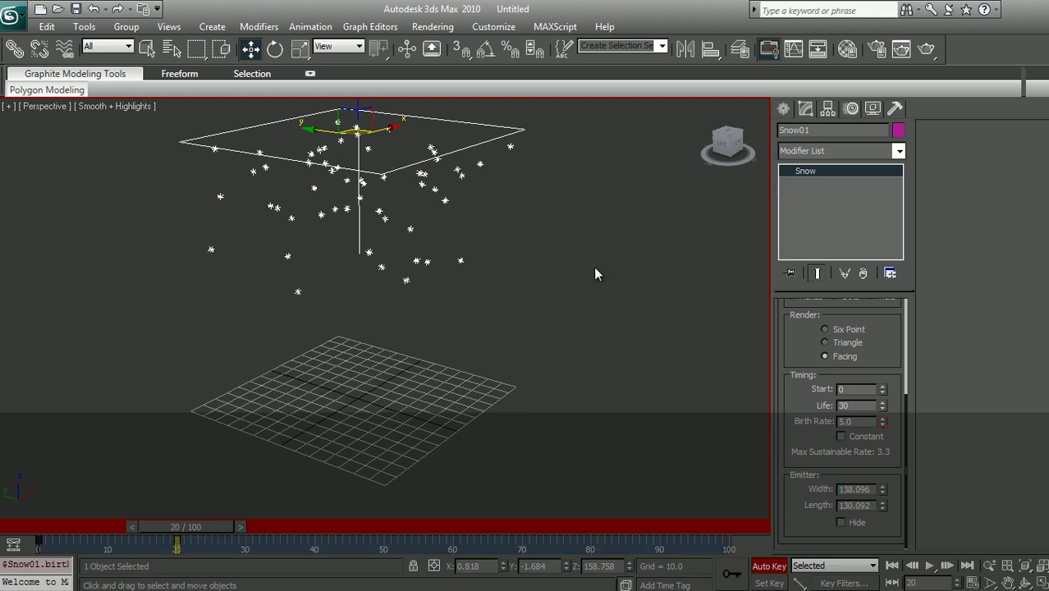
Check the animated Birth Rate from frame 0 to frame 7, turn Auto Key off, and return to frame 0
key("Home")
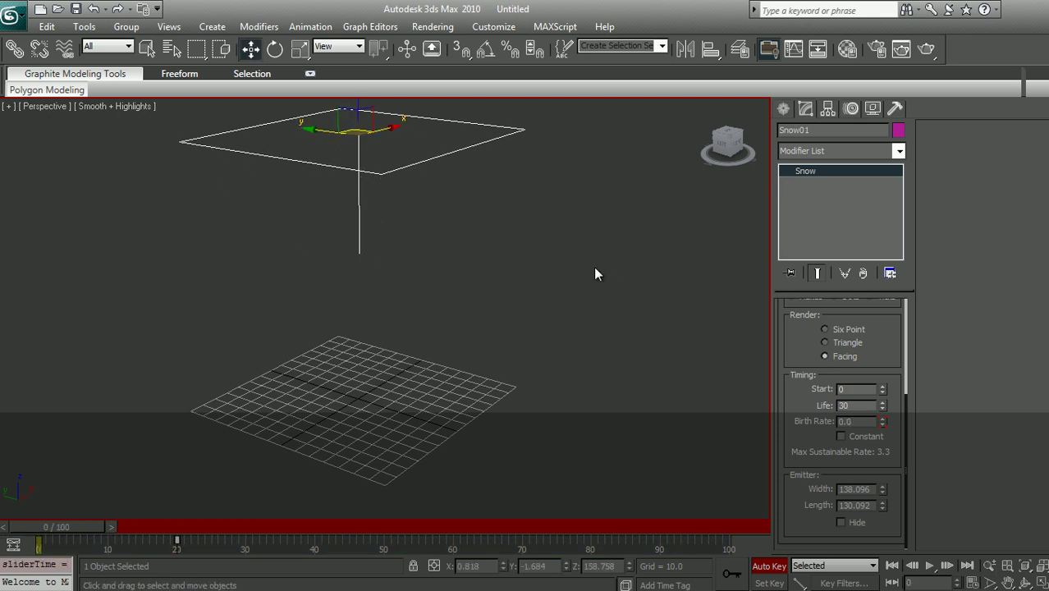
key("/")
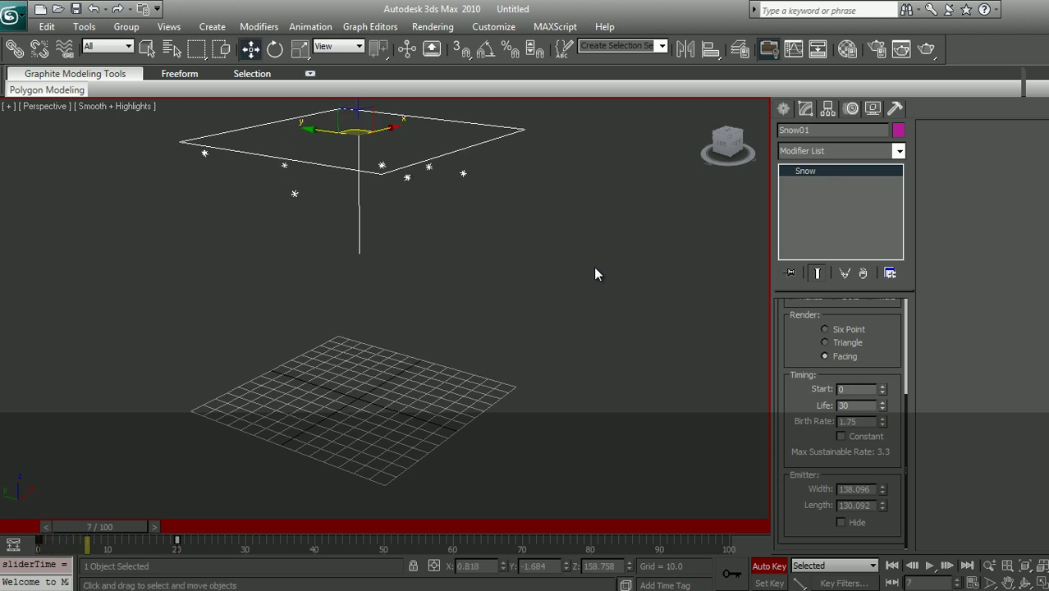
key("n")
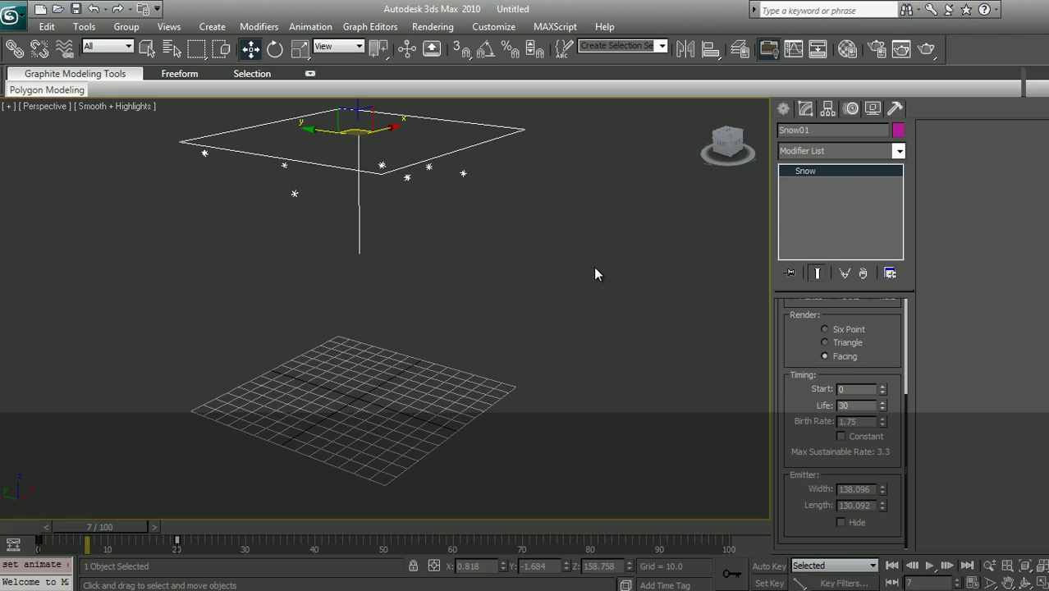
key("Home")
key("/")
key("Home")
key("w")
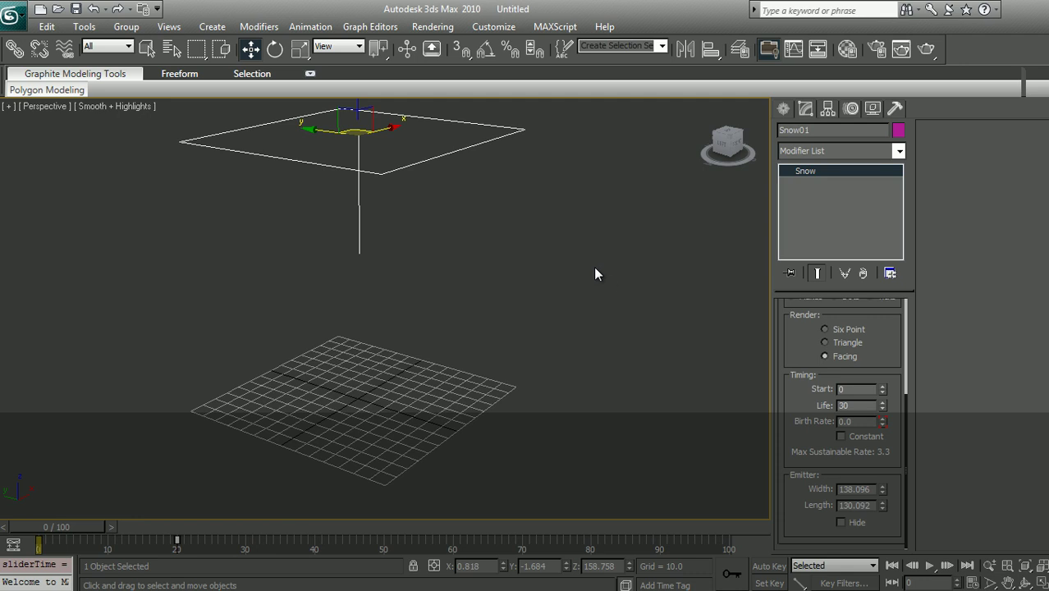
Advance frame by frame from frame 0 to frame 31 to examine how the snowfall builds up with the animated Birth Rate
key("period")
key("period")
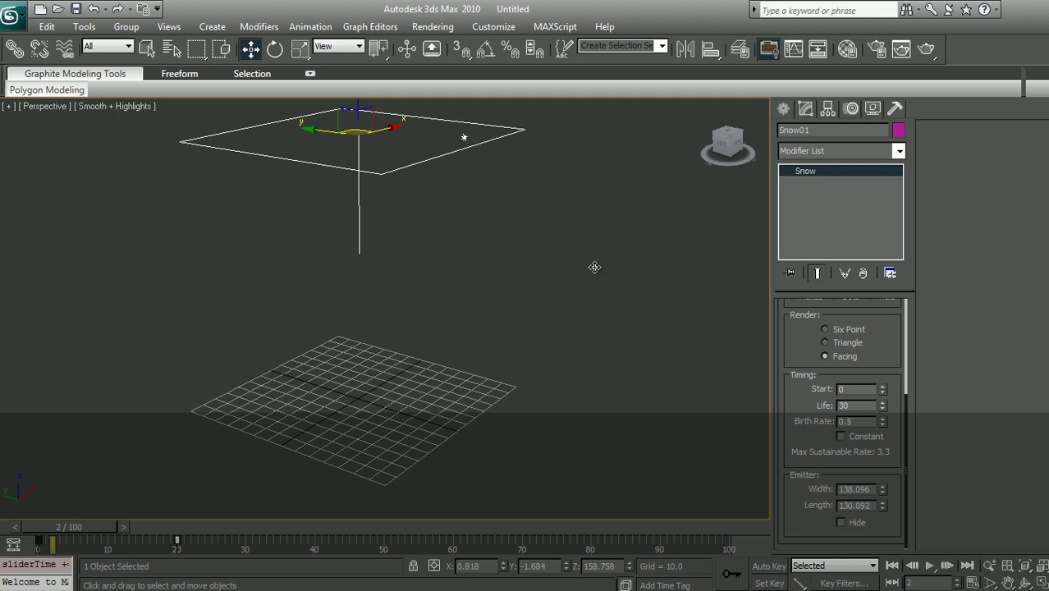
key("period")
key("period")
key("period")
key("period")
key("period")
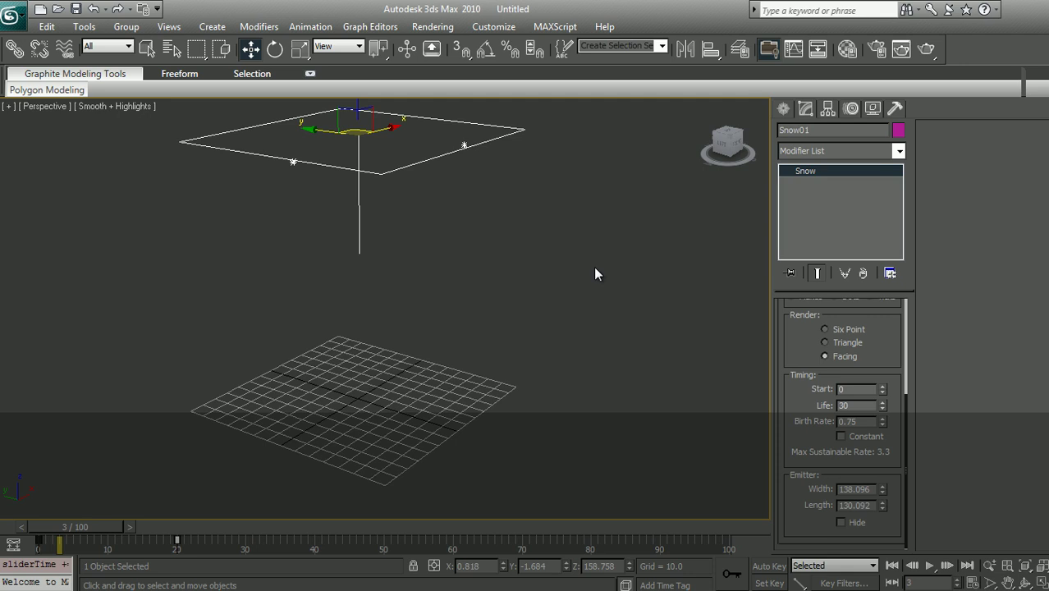
key("period")
key("period")
key("period")
key("period")
key("period")
key("period")
key("period")
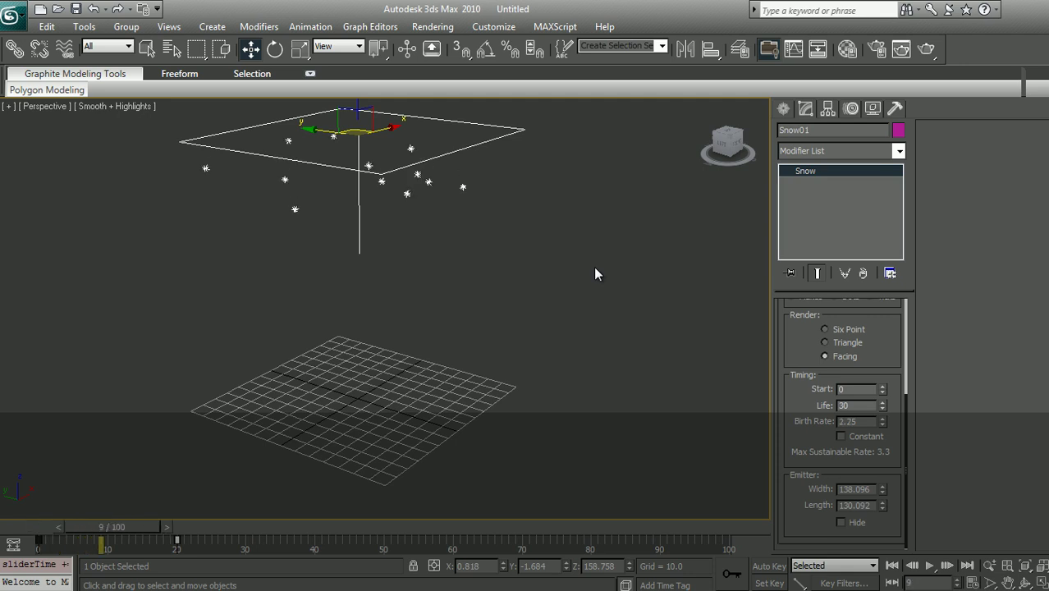
key("period")
key("period")
key("period")
key("period")
key("period")
key("period")
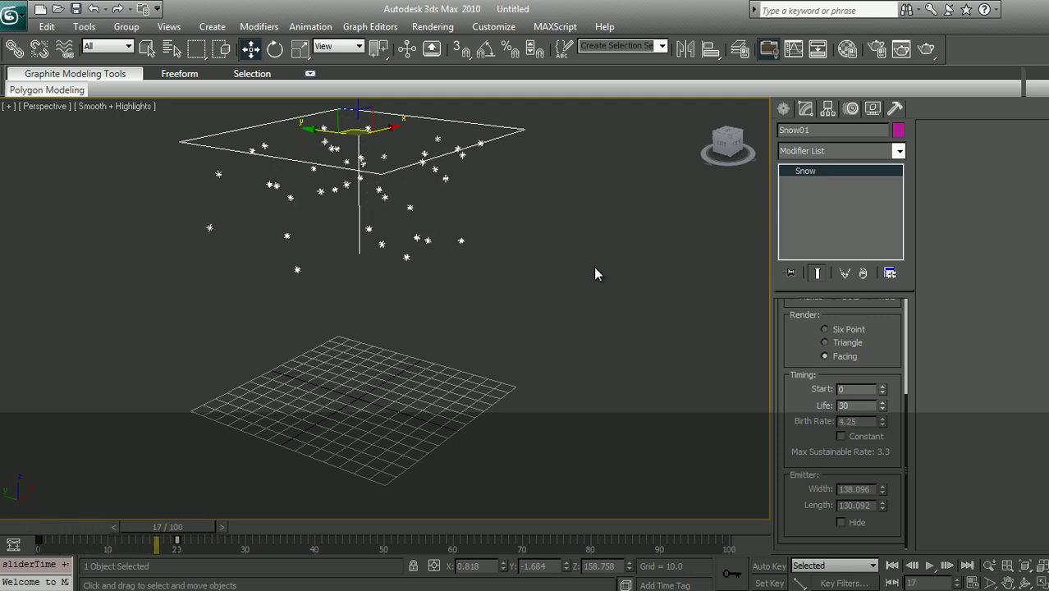
key("period")
key("period")
key("period")
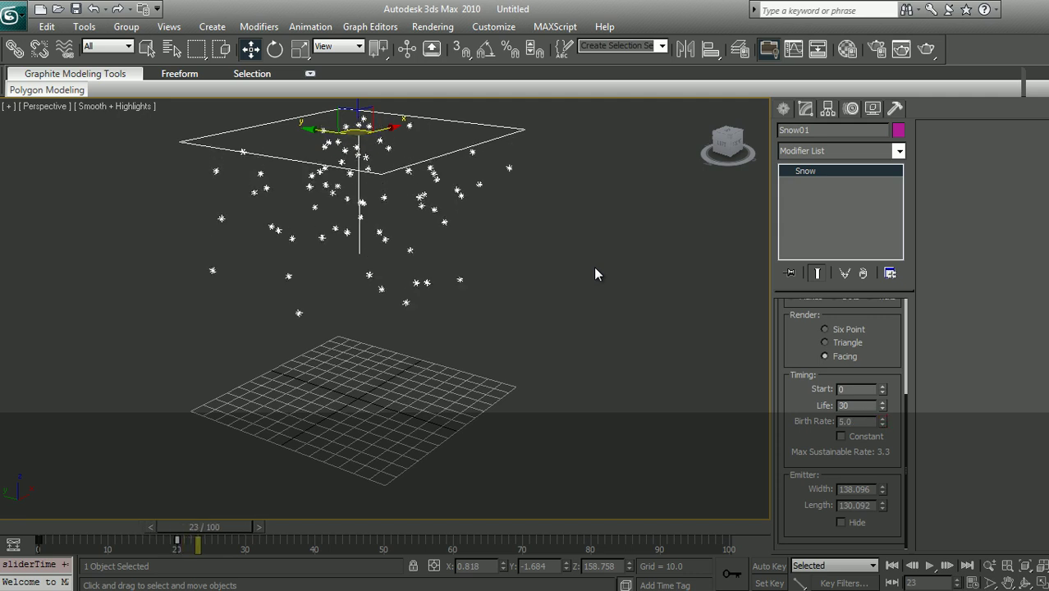
key("period")
key("period")
key("period")
key("period")
key("period")
key("period")
key("period")
key("period")
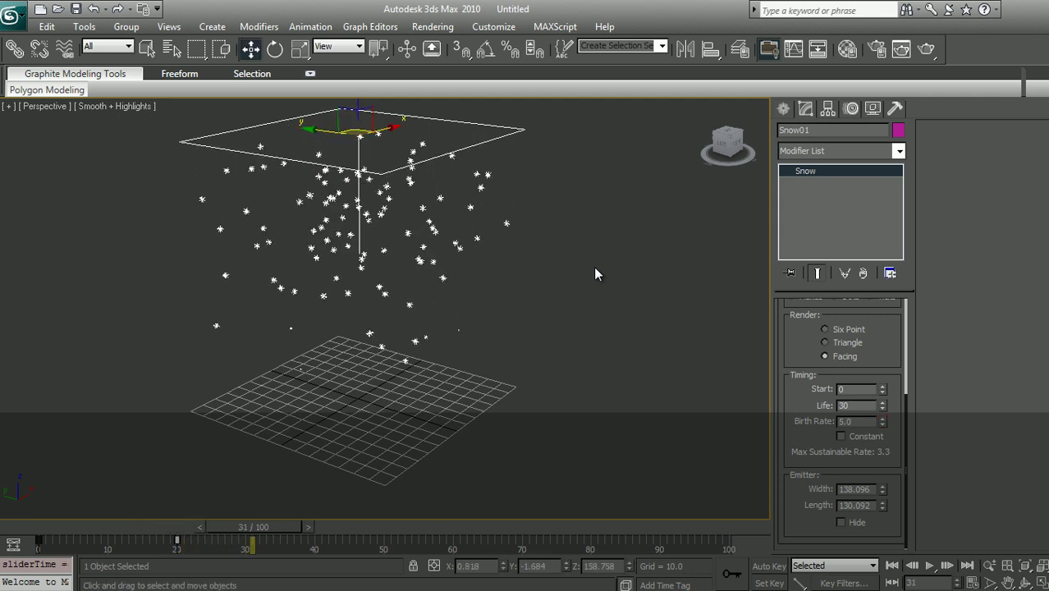
With Auto Key on, key the Birth Rate at 5 on frame 70 and at 0 on frame 90
key("slash")
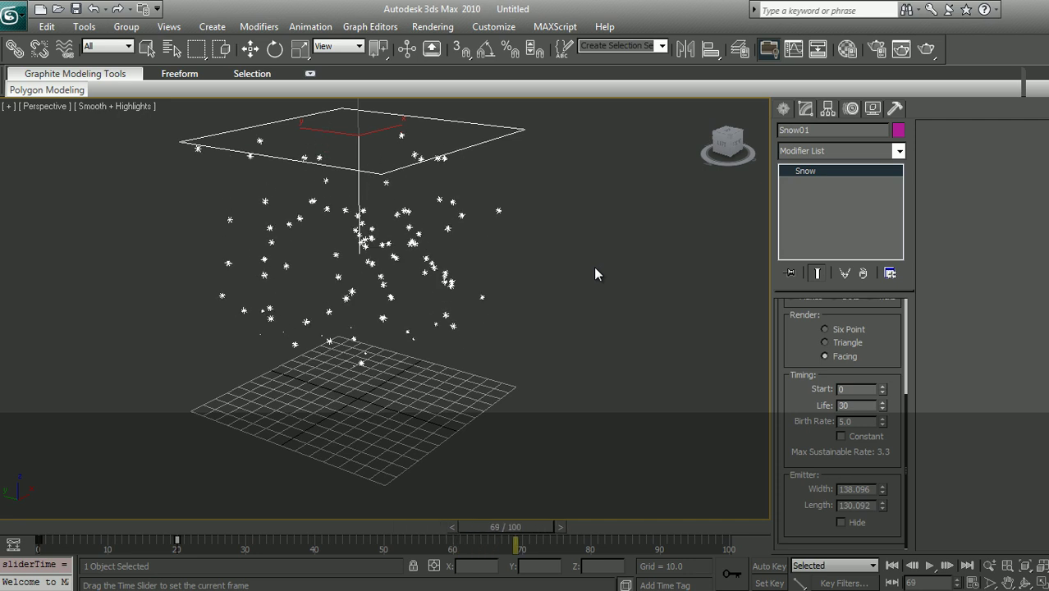
key("w")
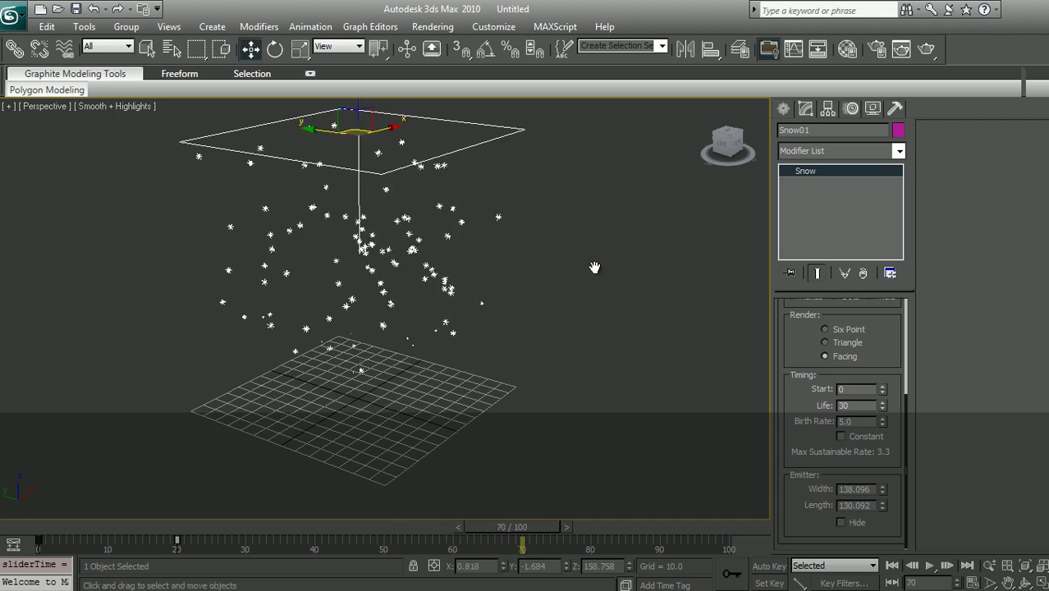
key("n")
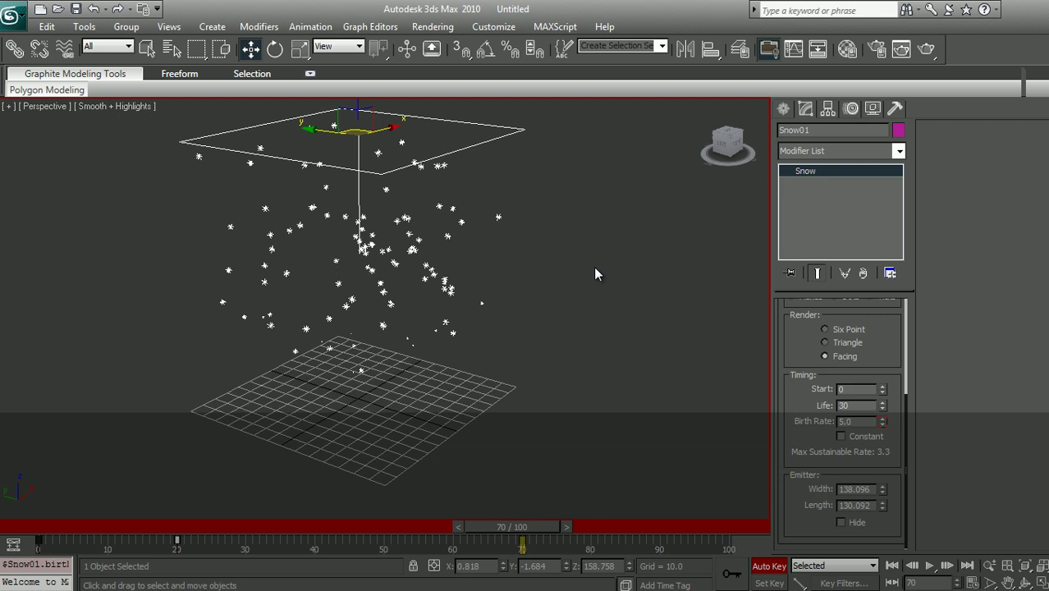
left_click_drag(512, 527, 640, 527)
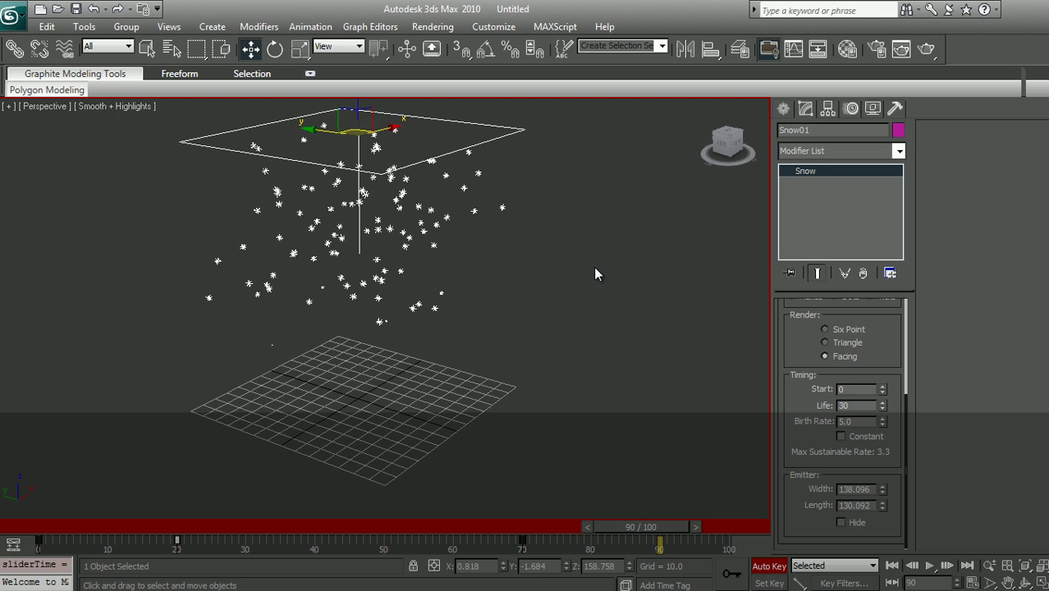
right_click(883, 421)
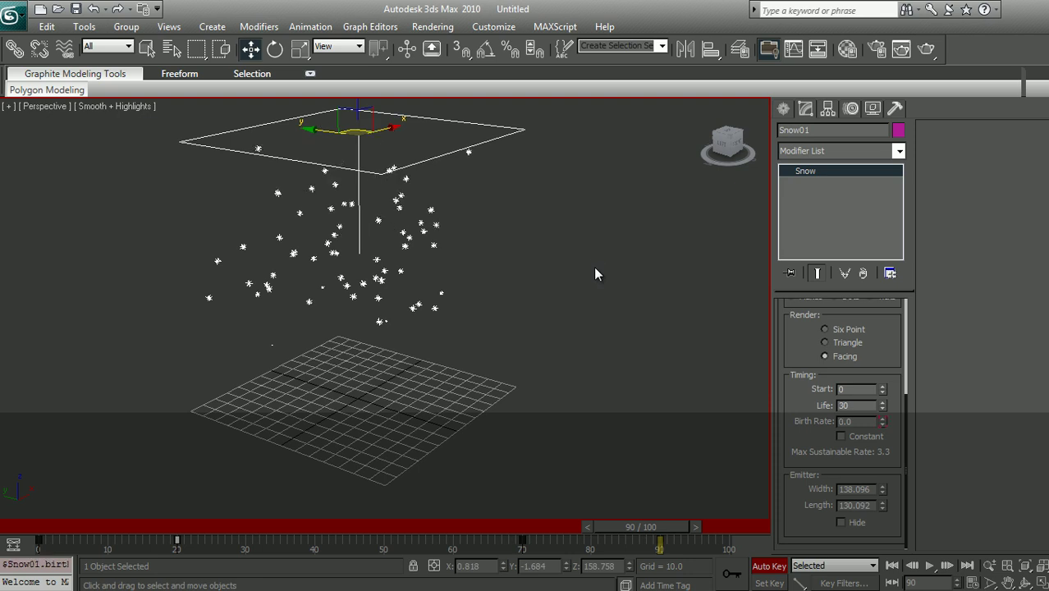
Turn Auto Key off, rewind, and run the animation to frame 100 to review the snowfall starting and dying out
left_click_drag(640, 526, 56, 526)
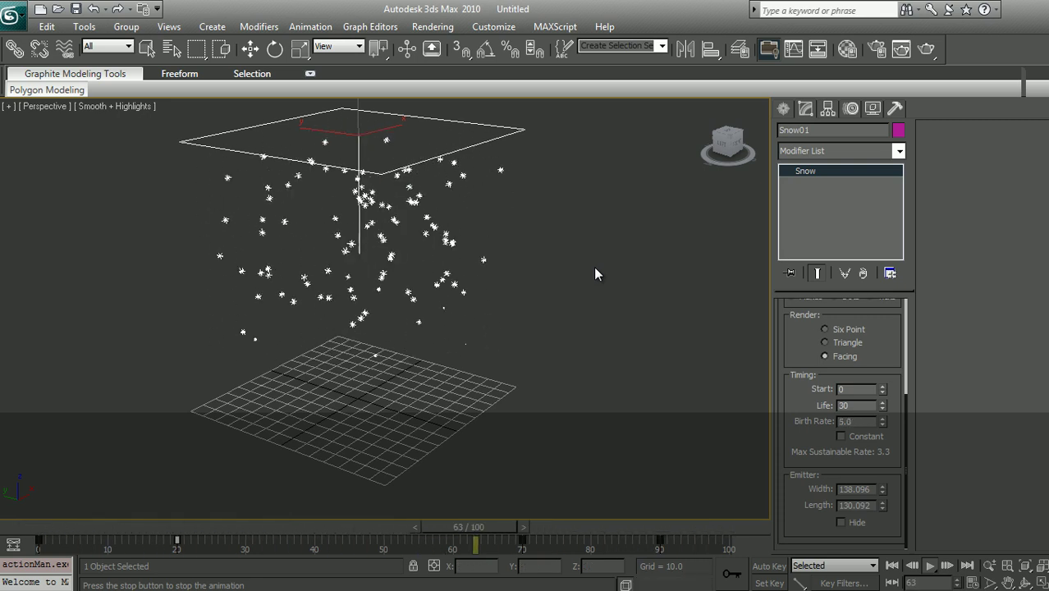
key("slash")
key("slash")
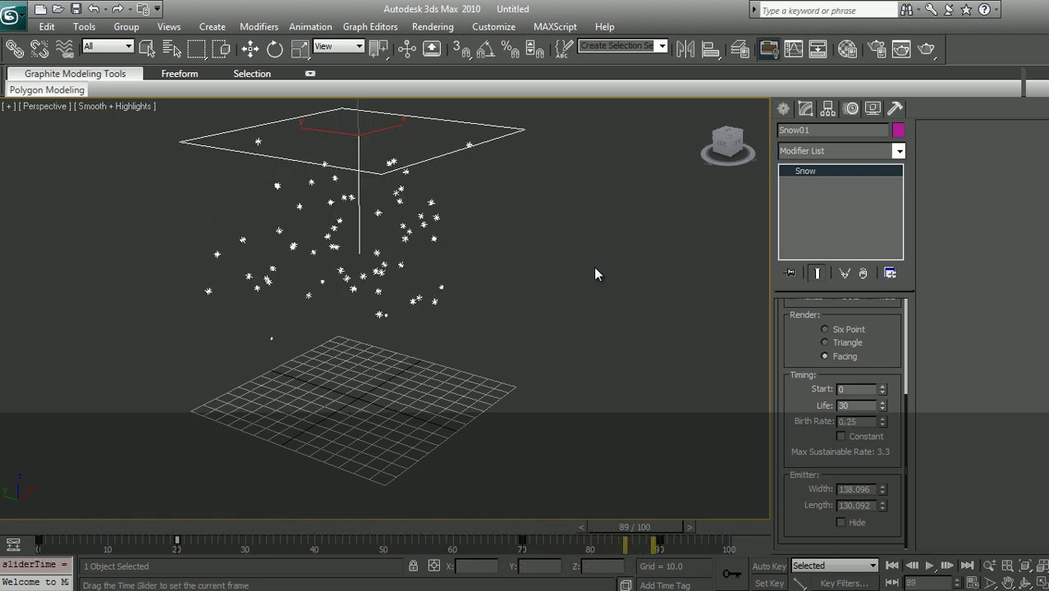
key("w")
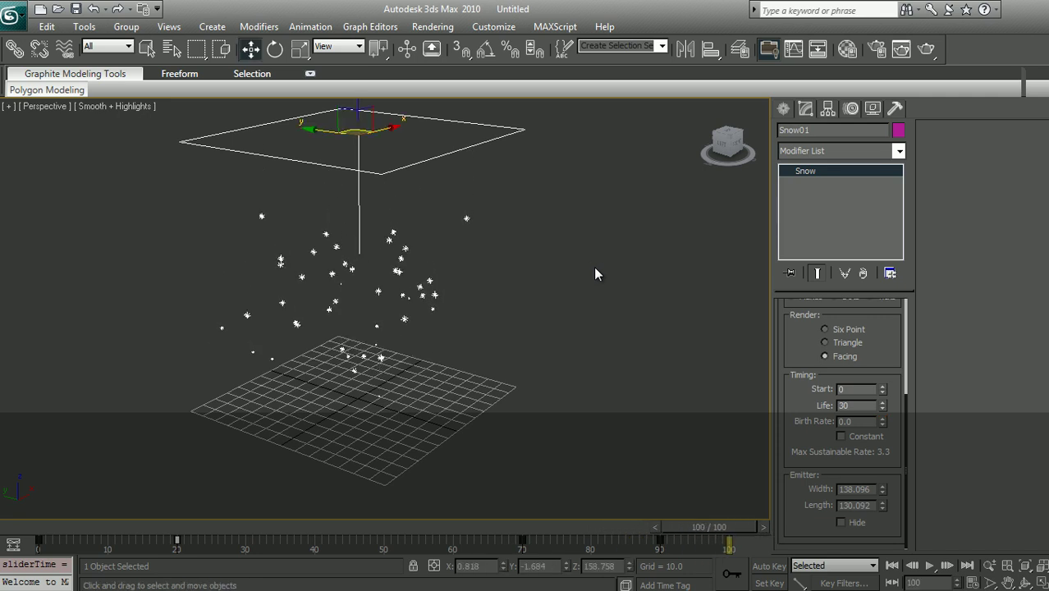
Enlarge the snow emitter to a Width of 220.954 and a Length of 201.643
scroll(595, 274, "up", 1)
middle_click_drag(595, 274, 595, 267)
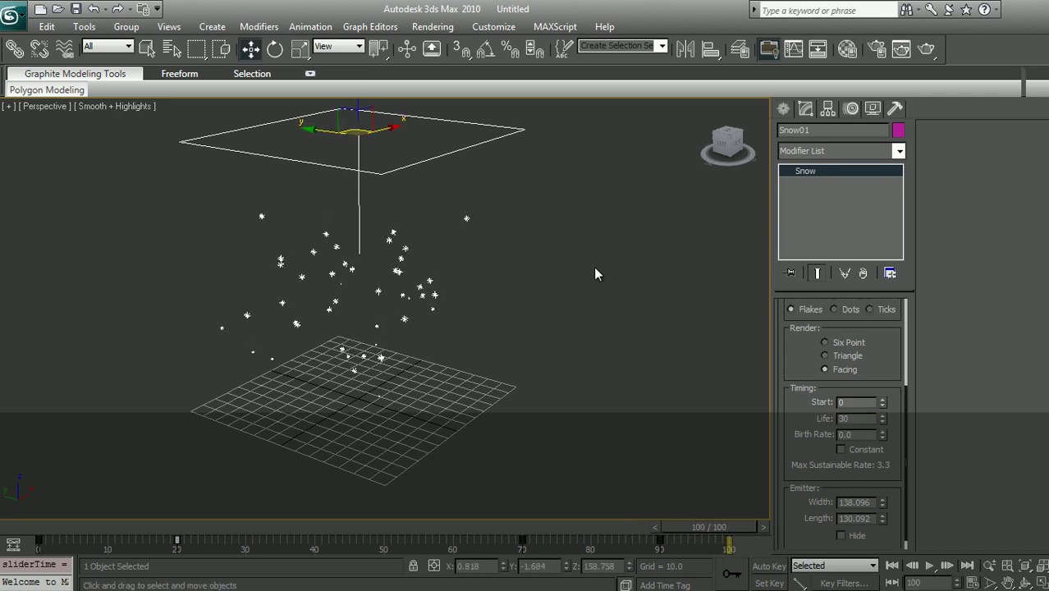
scroll(595, 268, "down", 1)
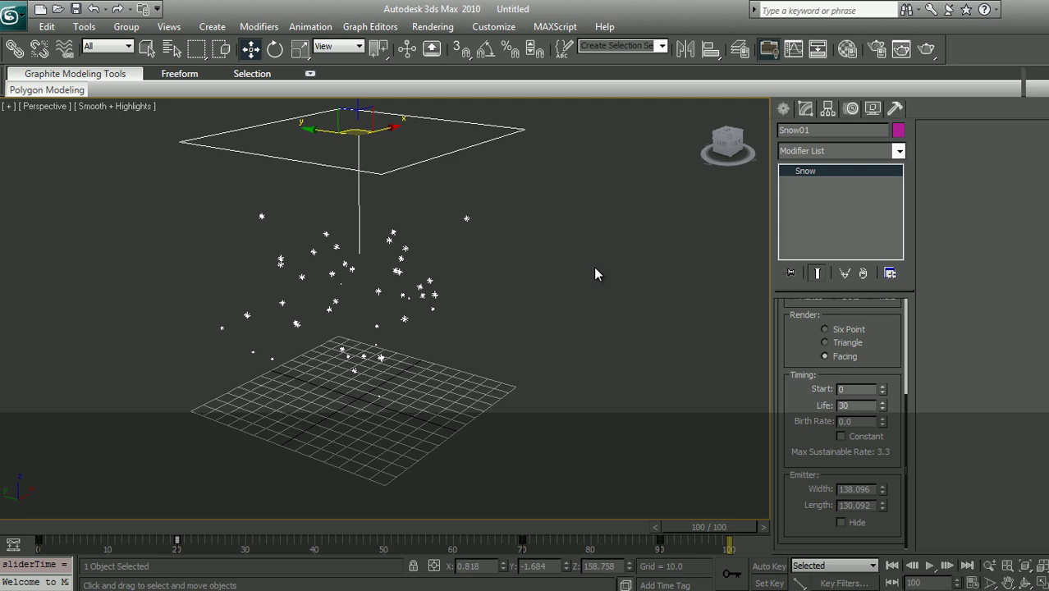
key("ctrl+z")
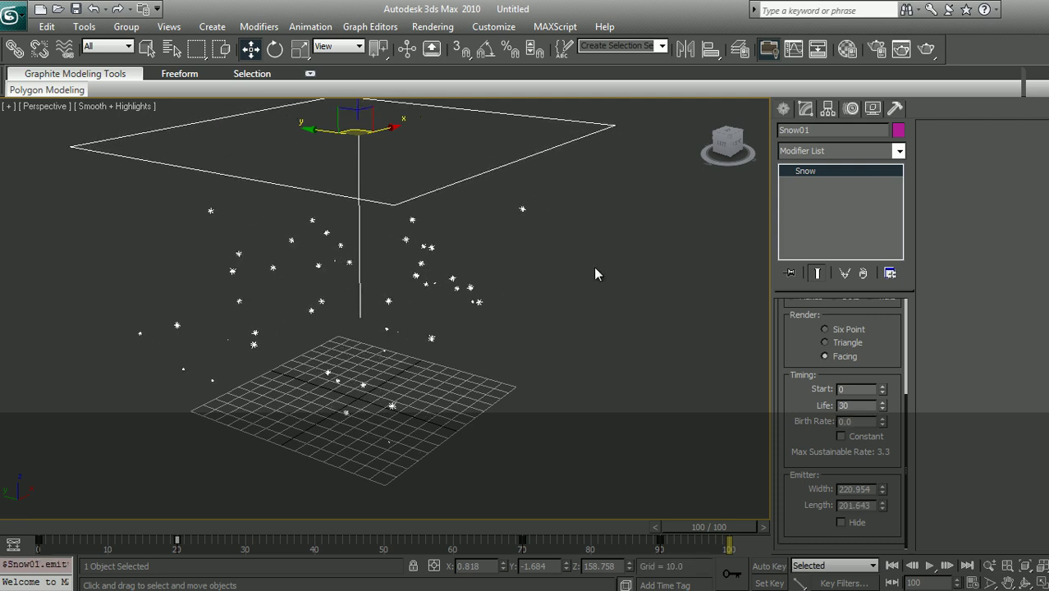
scroll(595, 269, "down", 3)
scroll(595, 274, "up", 2)
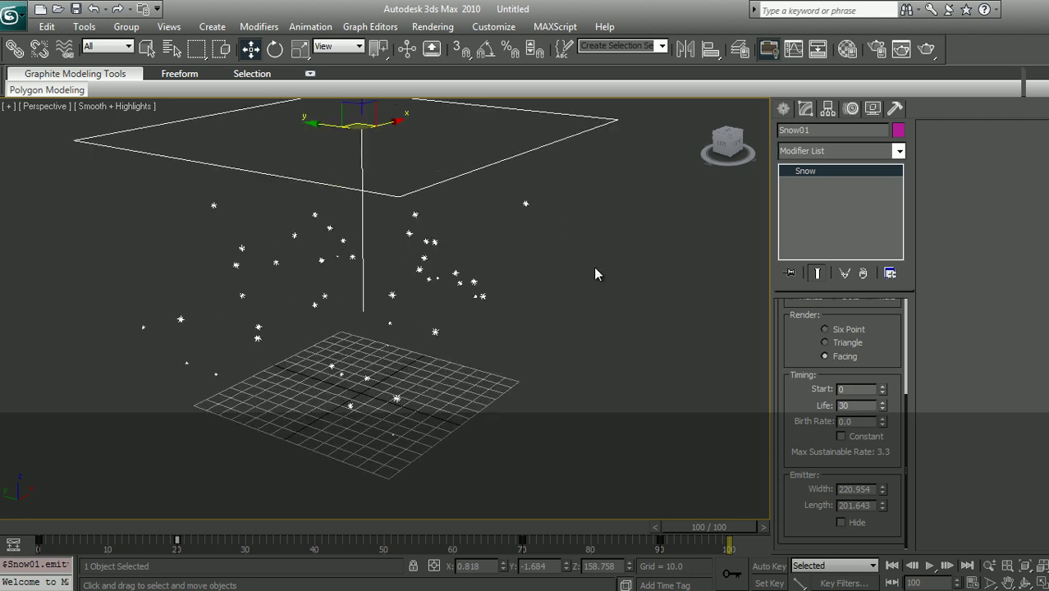
scroll(597, 275, "down", 2)
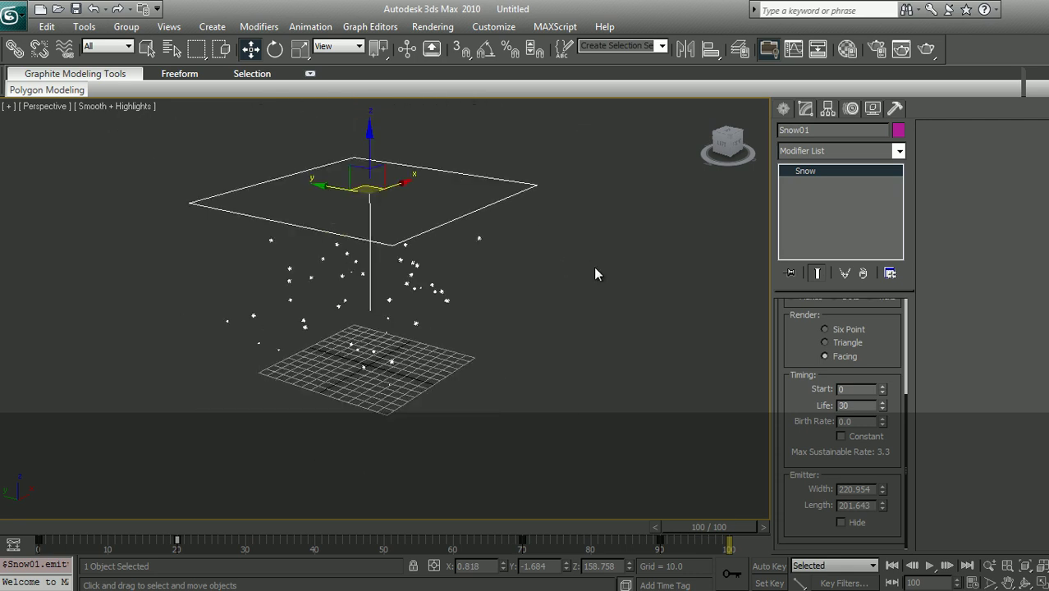
Render and clone frame 100, scale the emitter uniformly to about 359%, and render again to compare the flakes
key("r")
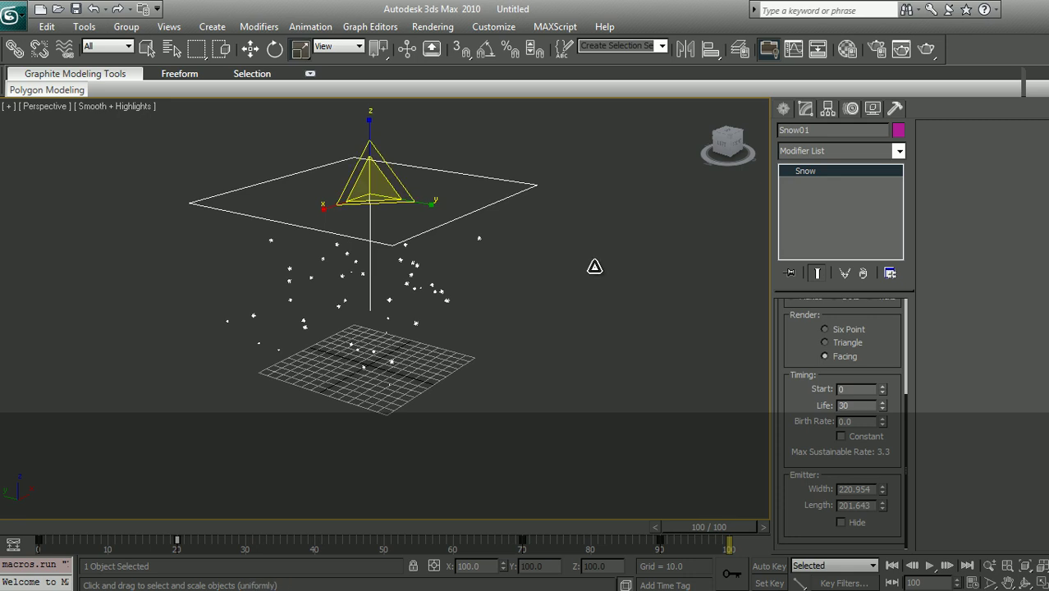
scroll(594, 267, "up", 2)
left_click_drag(594, 266, 596, 274)
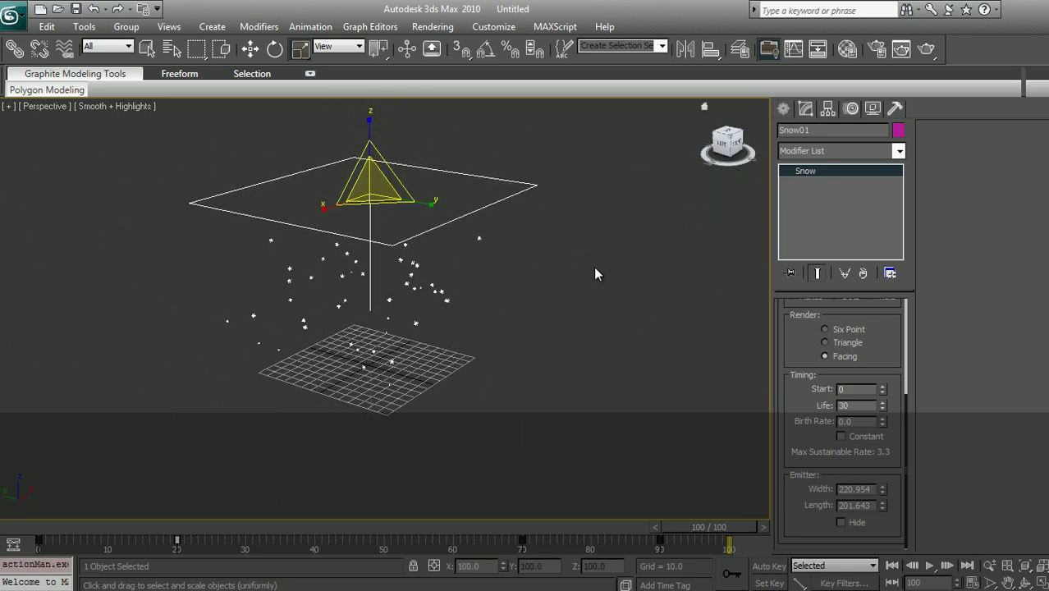
key("shift+q")
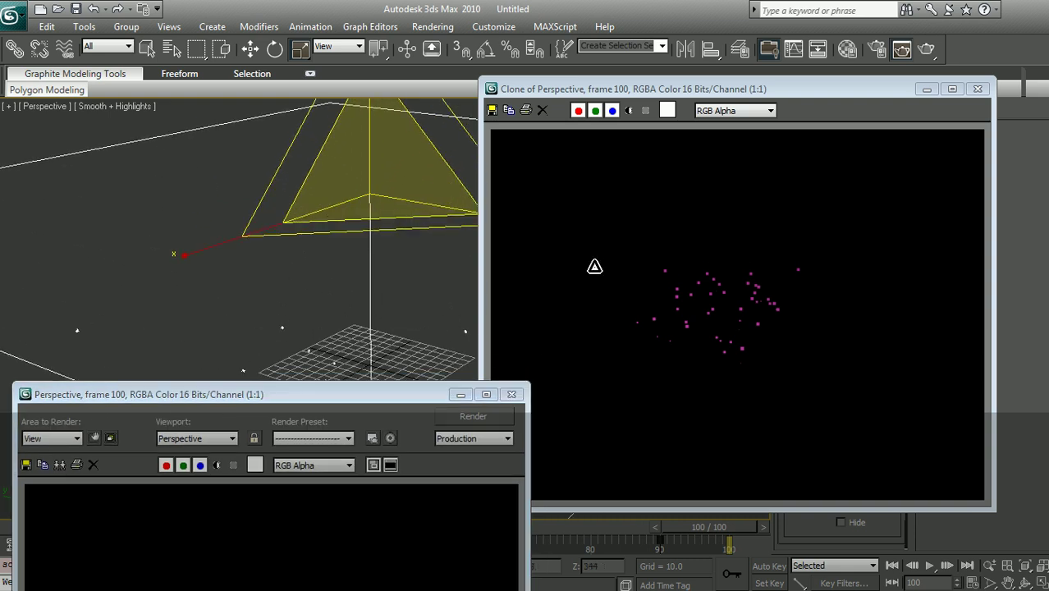
left_click_drag(594, 266, 595, 269)
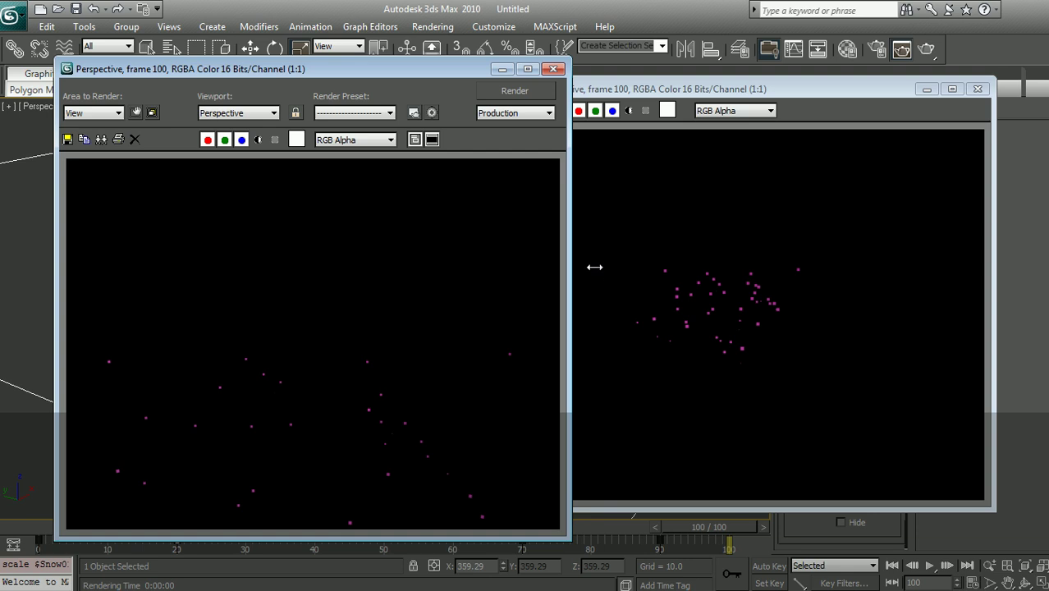
Close both render windows and undo the uniform scaling of the snow emitter
key("alt+F4")
key("alt+F4")
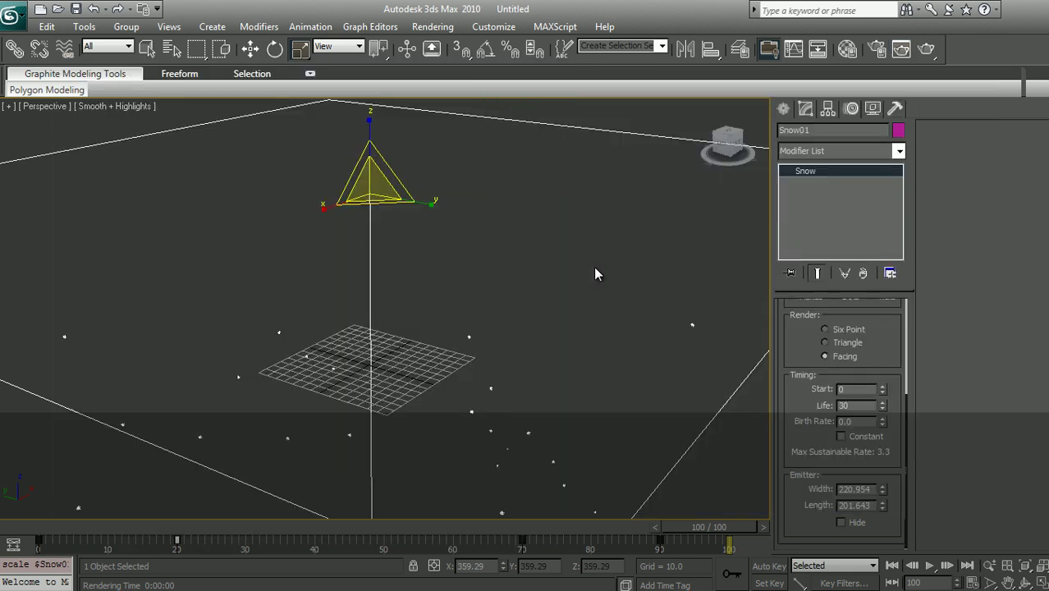
scroll(596, 275, "down", 4)
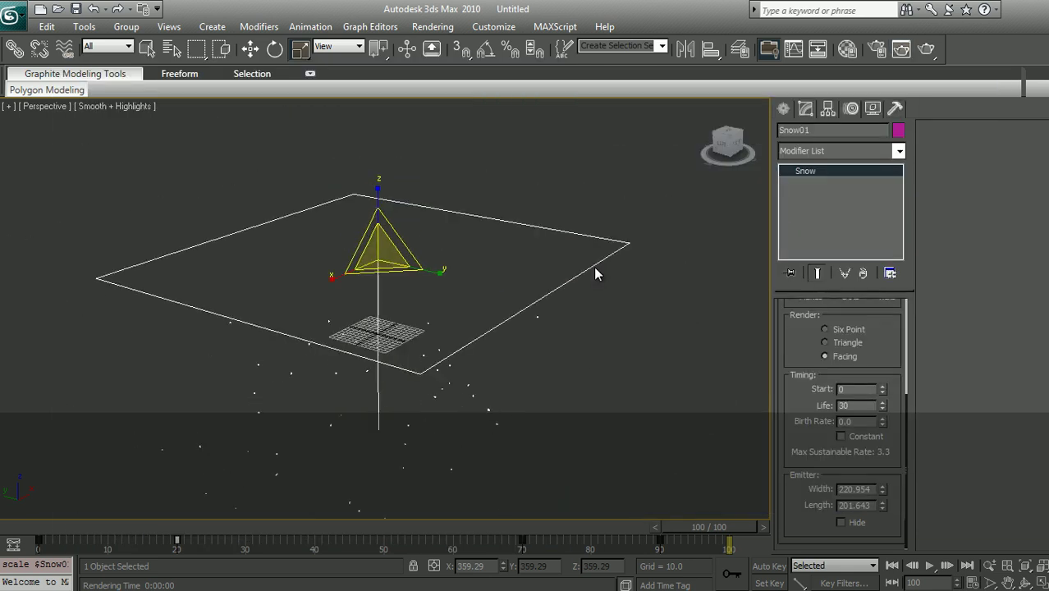
scroll(595, 274, "up", 2)
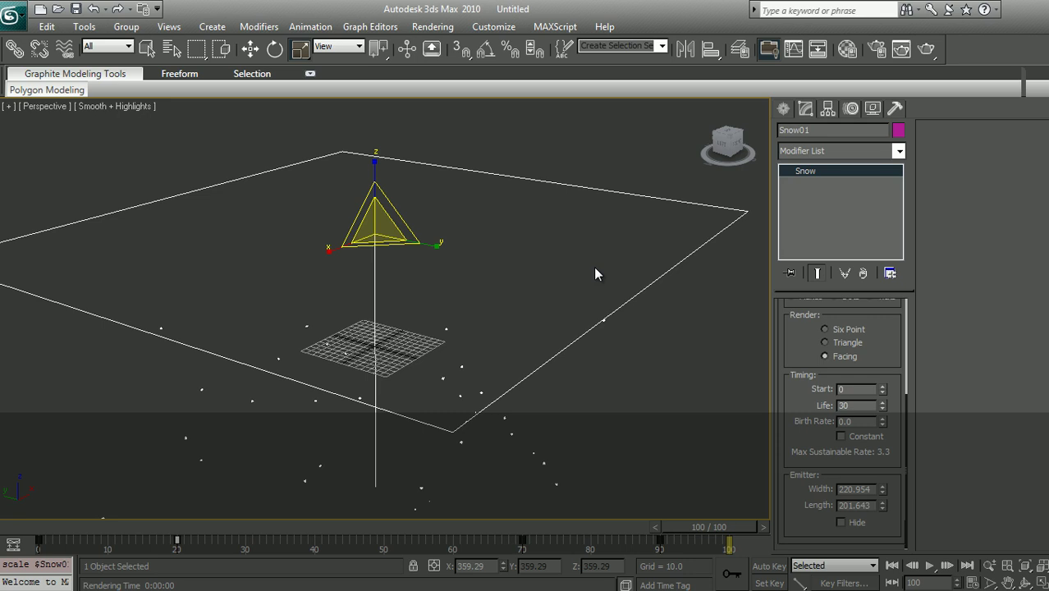
key("ctrl+z")
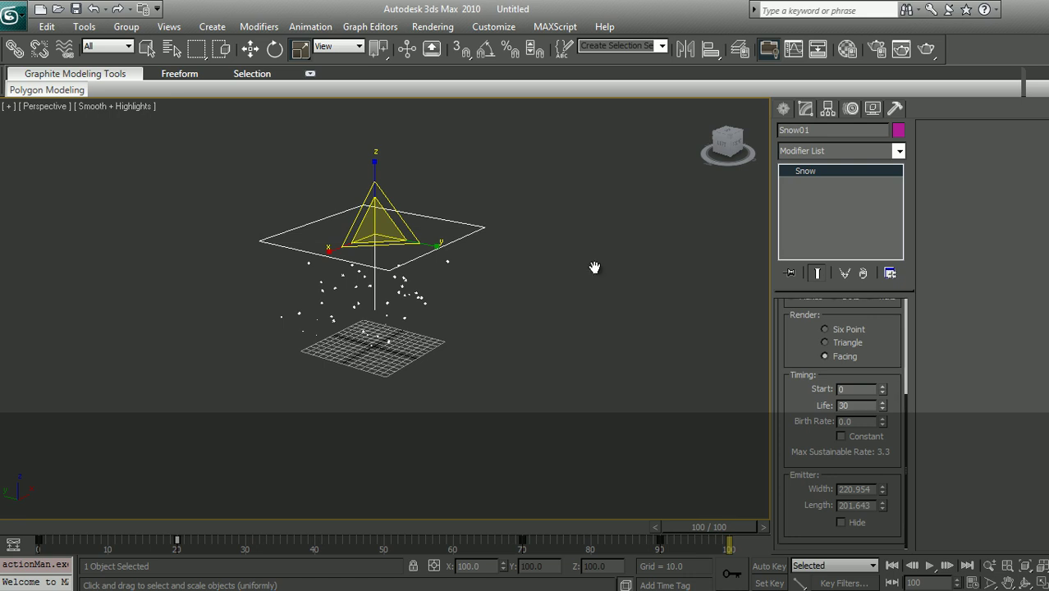
Review the Snow parameters, from the particle and render settings to the timing and emitter settings
scroll(595, 268, "up", 3)
scroll(594, 268, "up", 2)
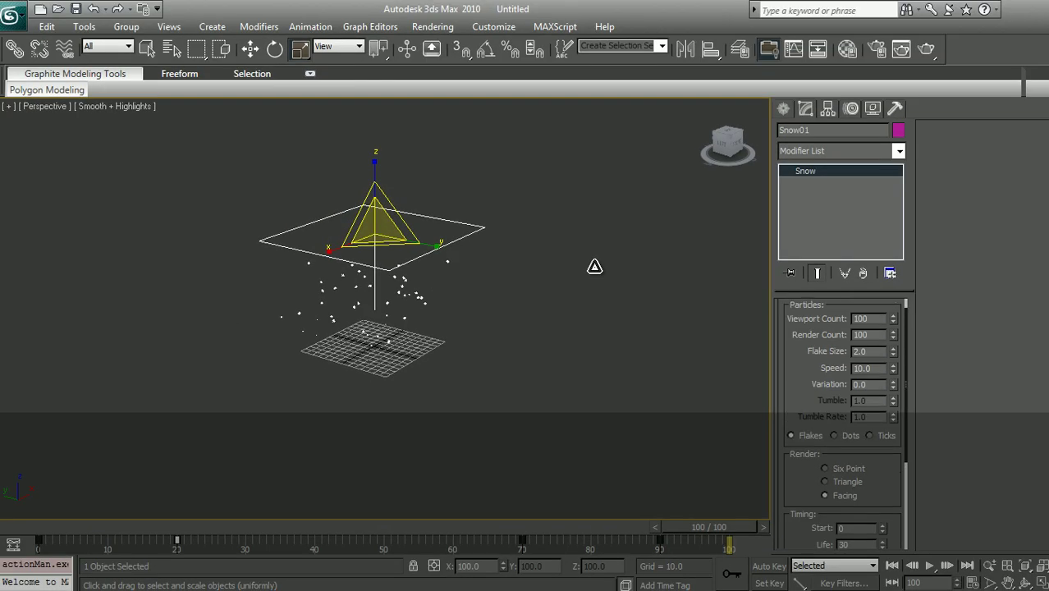
scroll(594, 267, "down", 5)
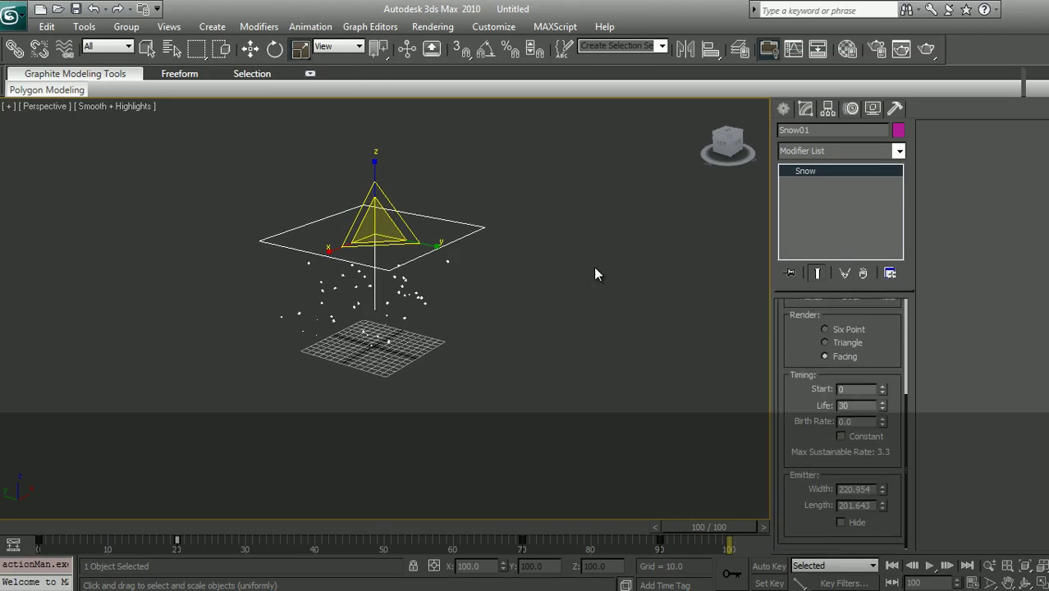
scroll(594, 268, "up", 5)
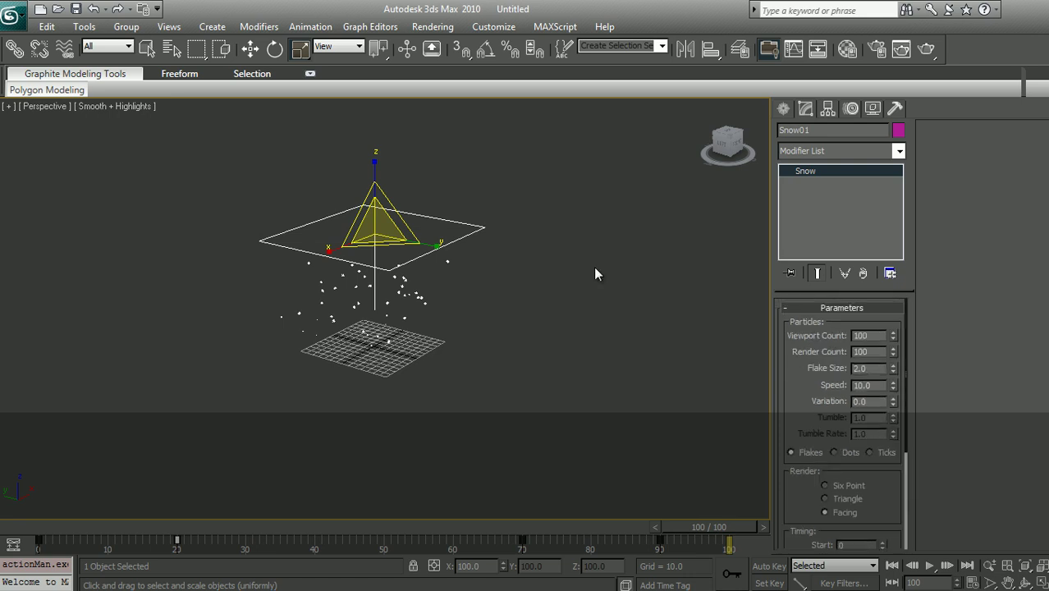
left_click_drag(594, 266, 595, 267)
right_click(595, 267)
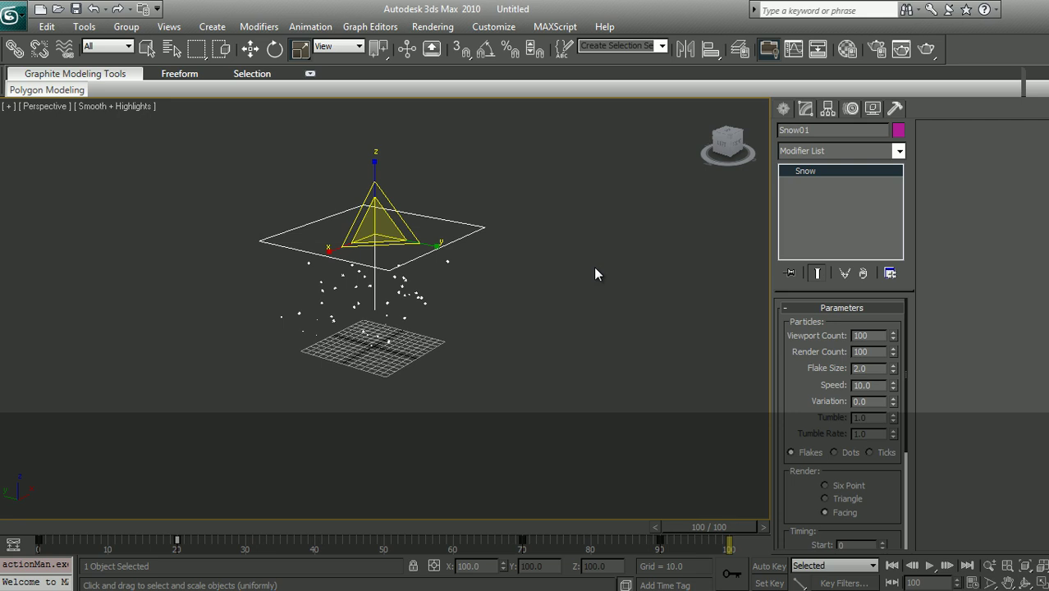